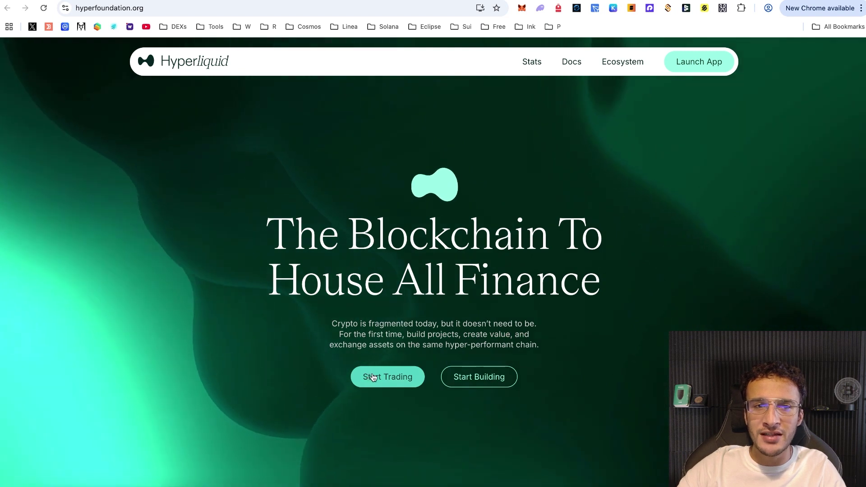
Step: Launch the Hyperliquid trading app and connect the MetaMask wallet to it
left_click(371, 377)
left_click(440, 310)
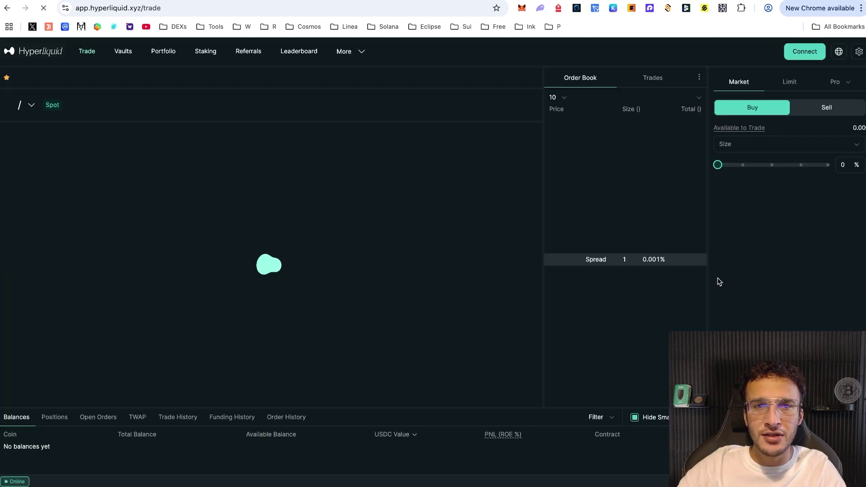
left_click(807, 54)
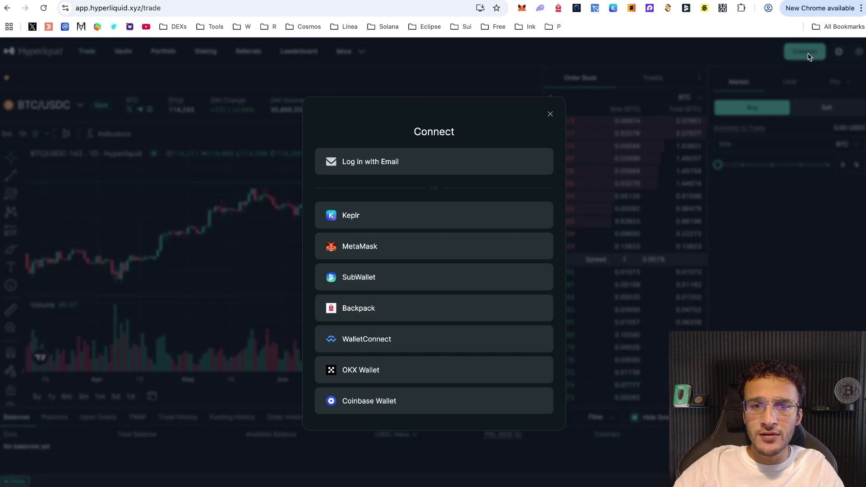
left_click(409, 246)
left_click(802, 270)
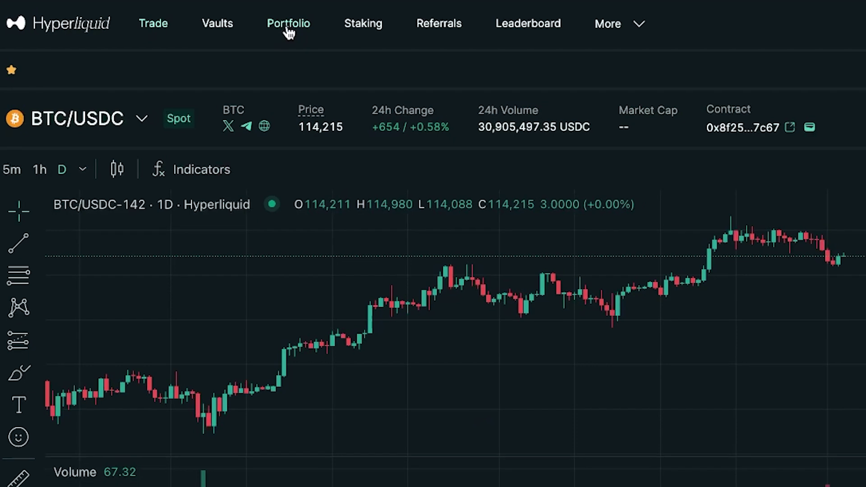
Step: Open the portfolio's USDC deposit form with Arbitrum as the deposit chain and switch the wallet to that network
left_click(294, 23)
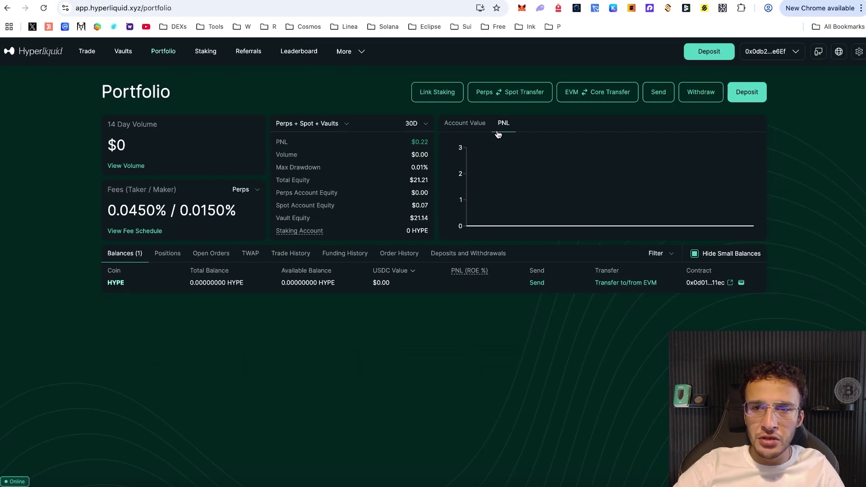
left_click(743, 100)
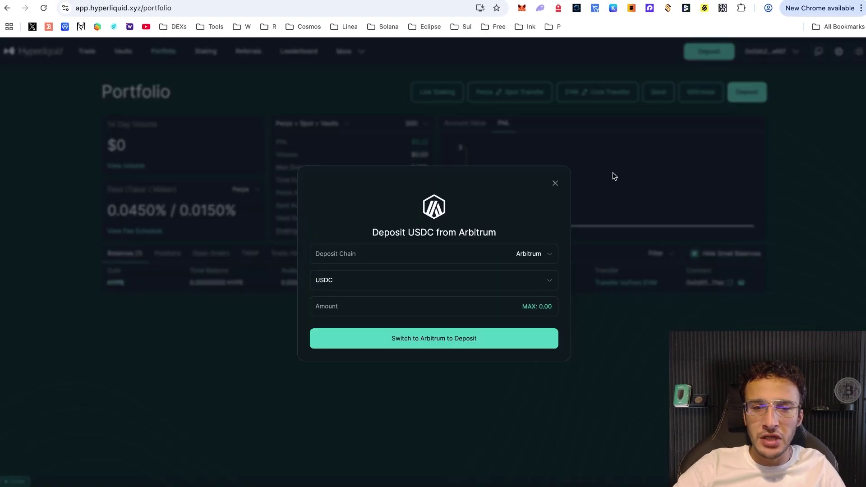
left_click(539, 258)
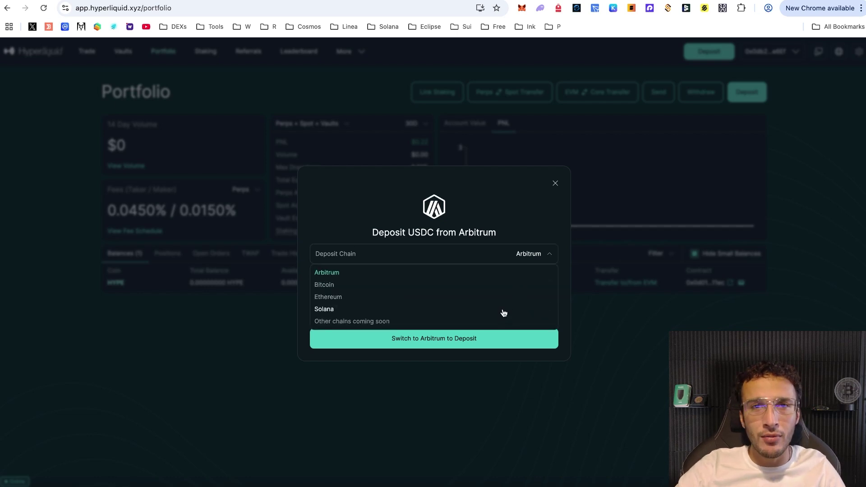
left_click(536, 255)
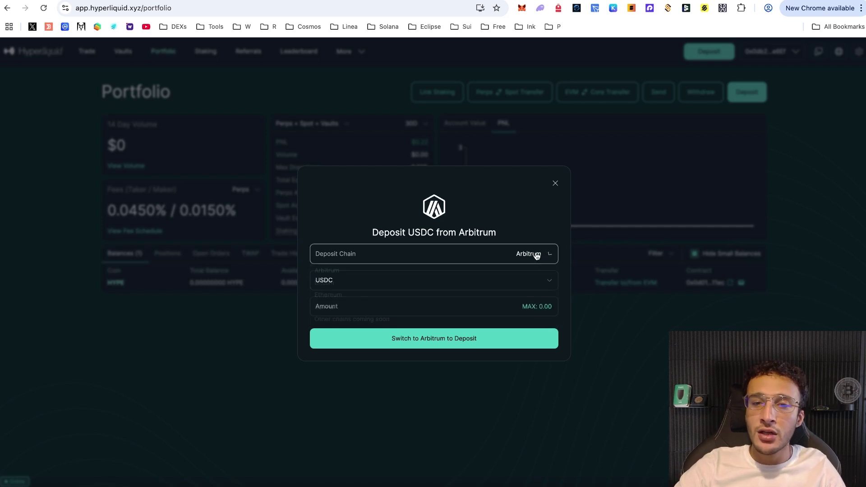
left_click(501, 342)
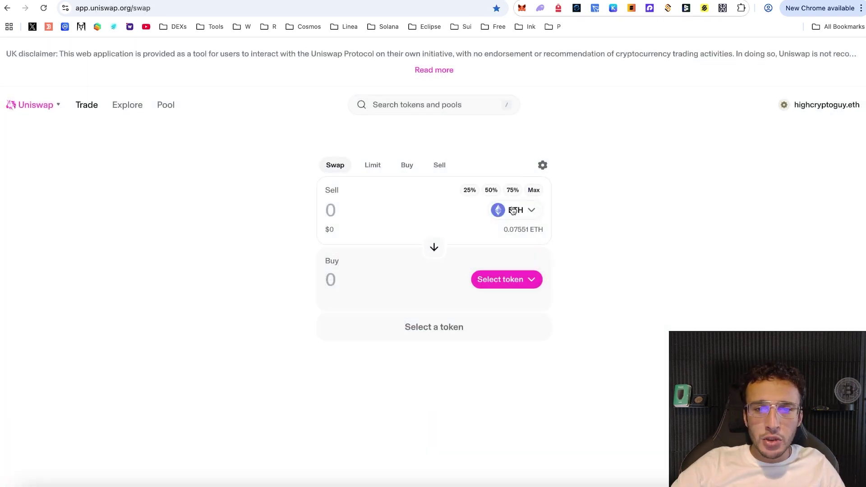
Step: In Uniswap, choose ETH on the Arbitrum network as the token to sell
left_click(514, 211)
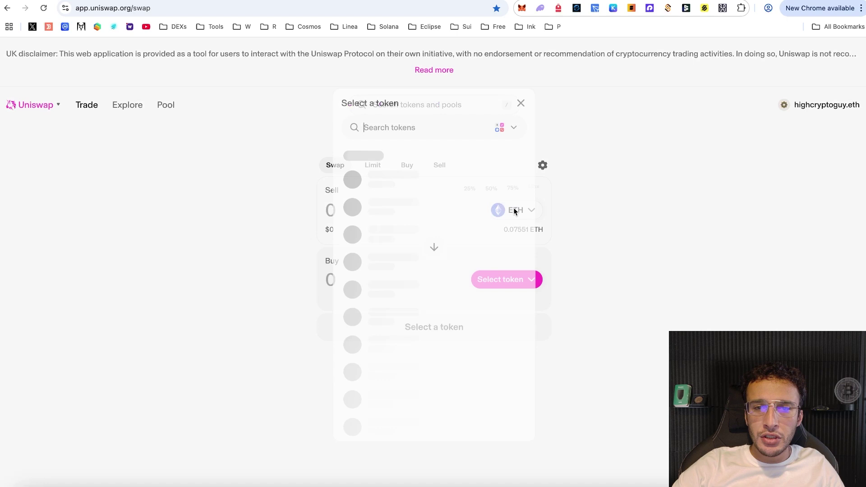
left_click(501, 130)
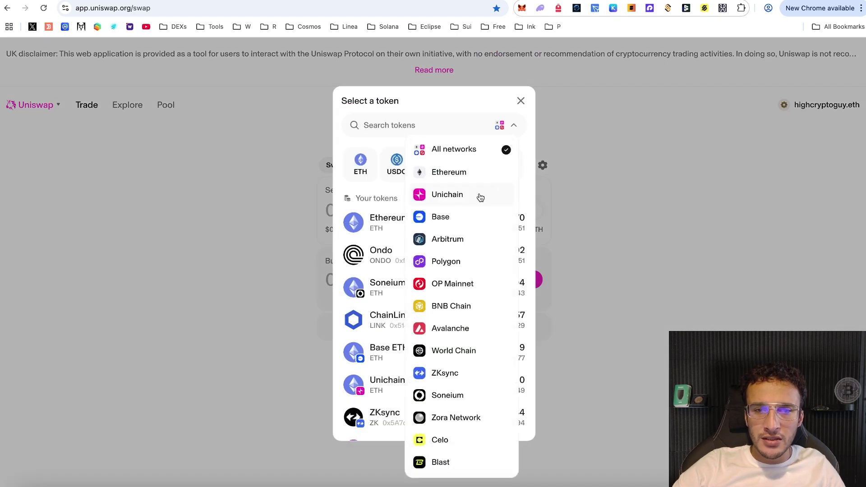
left_click(459, 238)
left_click(473, 226)
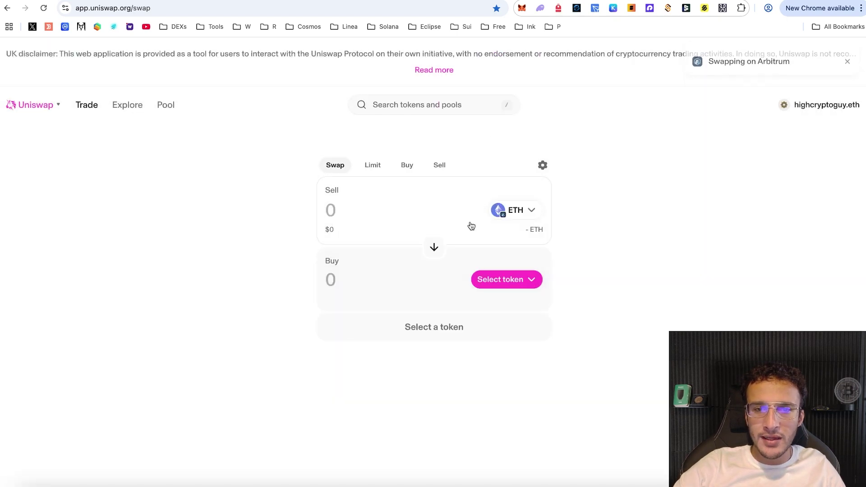
Step: Choose USDC as the token to buy and swap 0.004 ETH for it
left_click(513, 278)
scroll(460, 321, "down", 3)
left_click(449, 334)
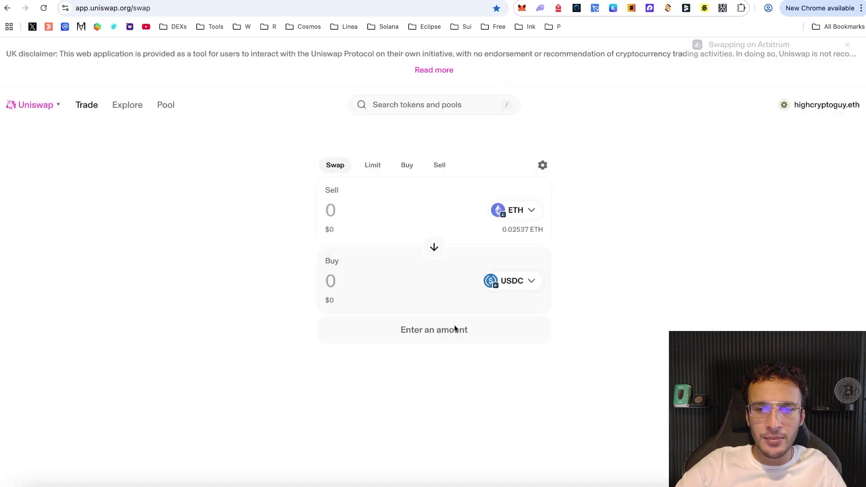
left_click(406, 210)
type("0.008")
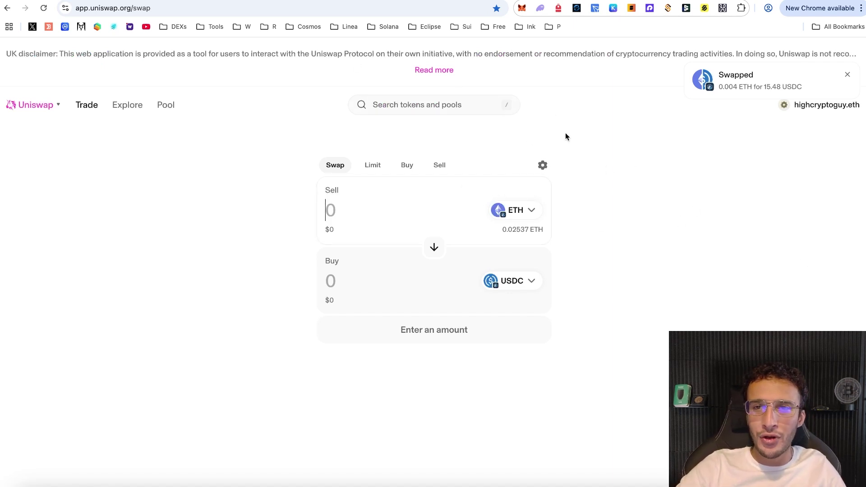
Step: Return to the Hyperliquid portfolio and reload the page to refresh the available USDC for depositing
key("ctrl+Tab")
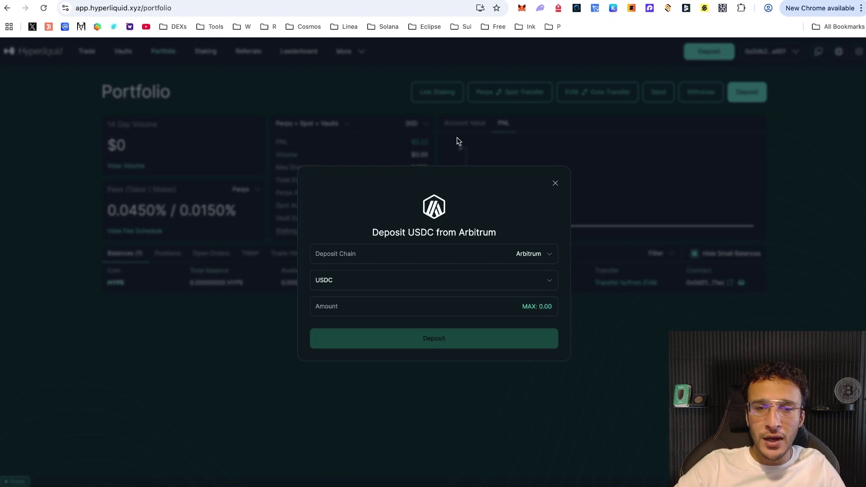
left_click(44, 8)
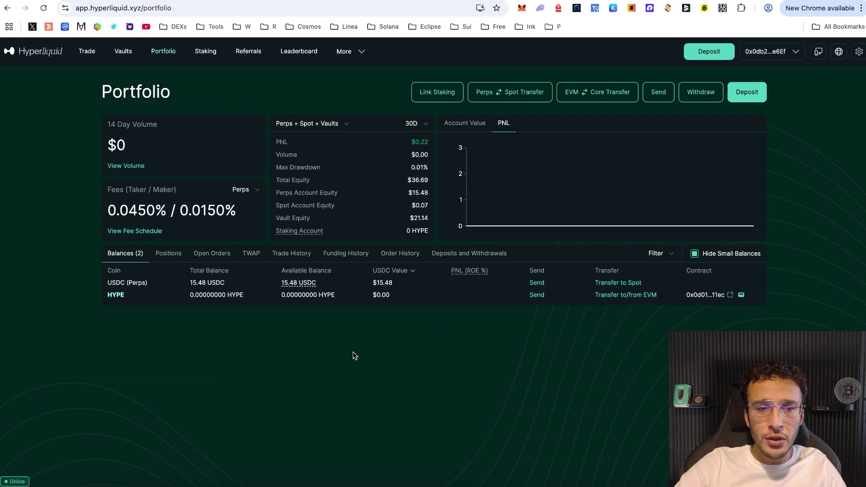
Step: From the trading page, try to transfer the maximum 15.48 USDC from Perps to Spot and approve the signature request
left_click(88, 52)
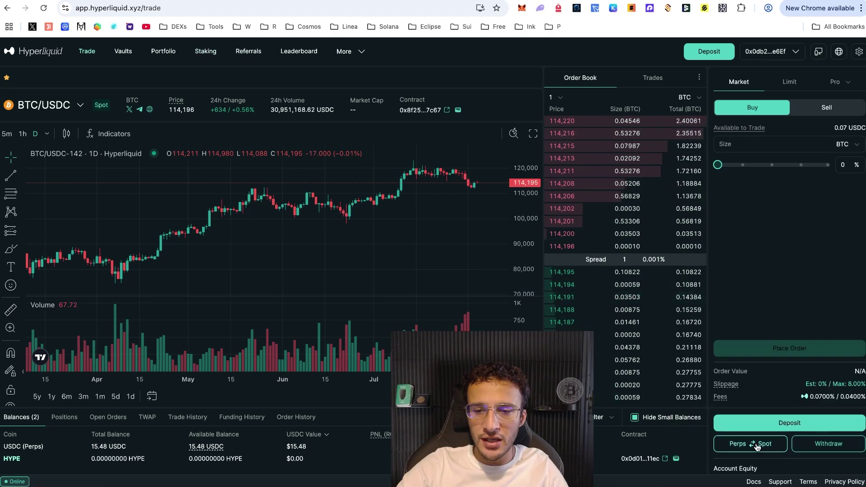
left_click(750, 444)
left_click(522, 281)
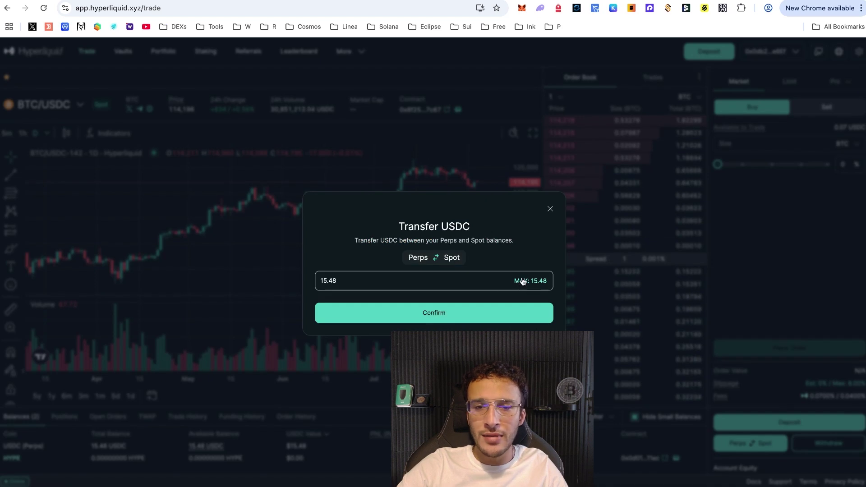
left_click(452, 316)
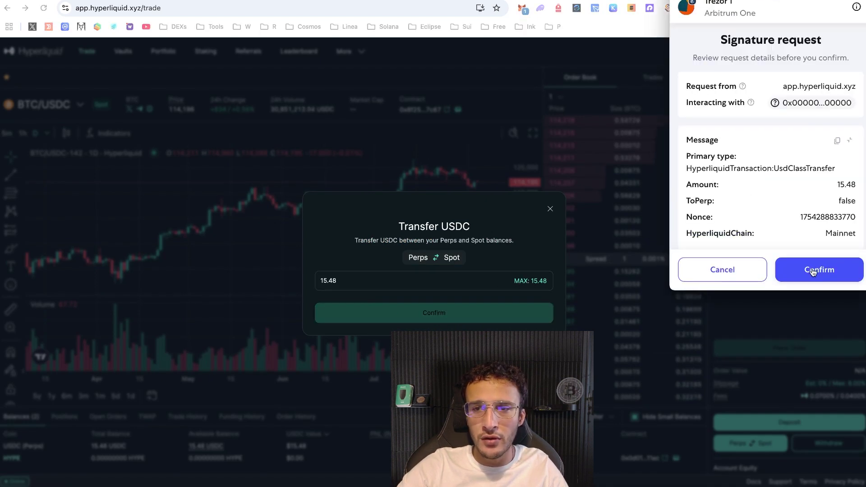
left_click(811, 271)
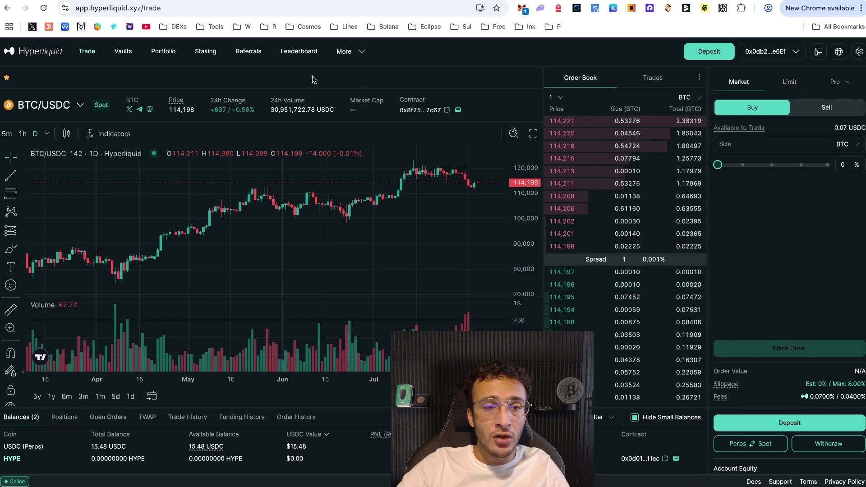
Step: Open the Hyperliquidity Provider (HLP) vault and examine its past month return, own deposits and all-time earnings
left_click(127, 55)
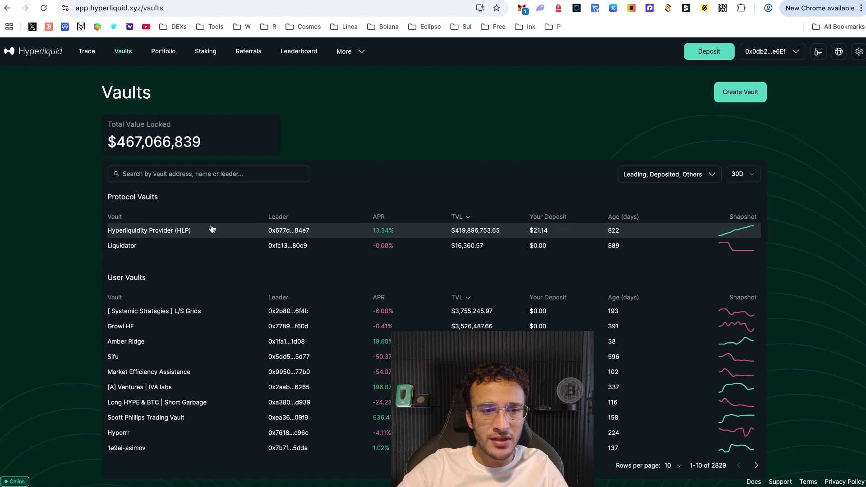
left_click(432, 230)
left_click_drag(445, 170, 646, 169)
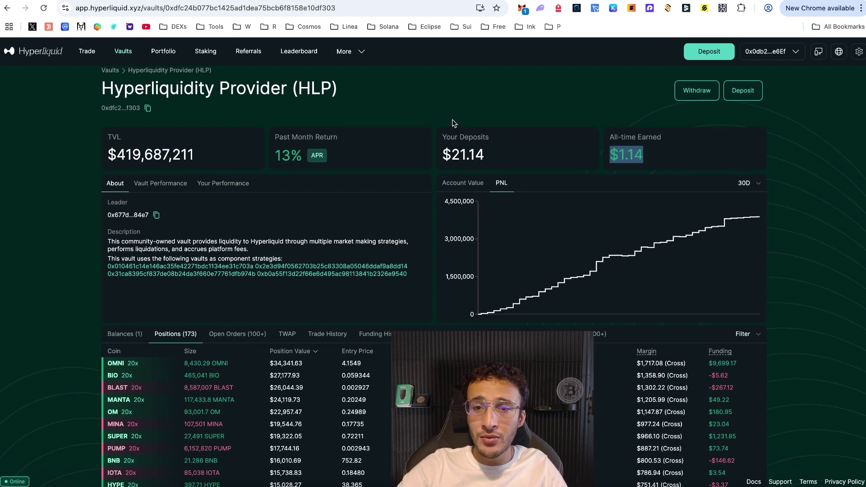
scroll(459, 121, "up", 1)
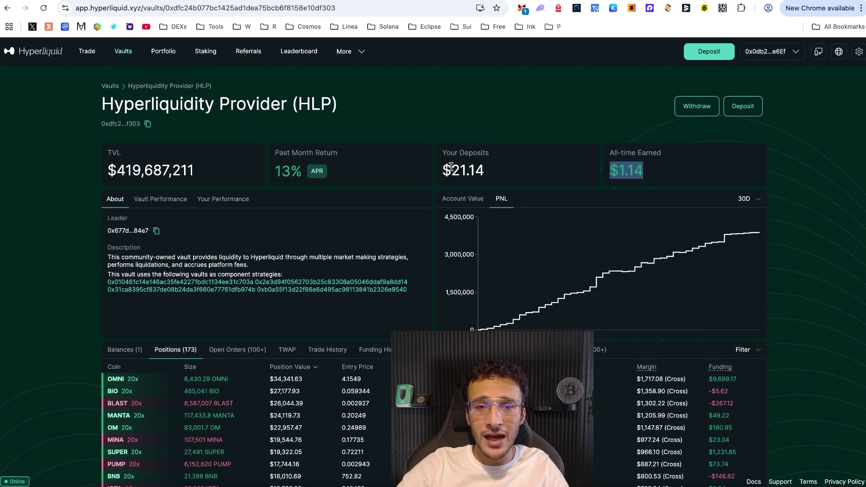
left_click_drag(451, 170, 496, 171)
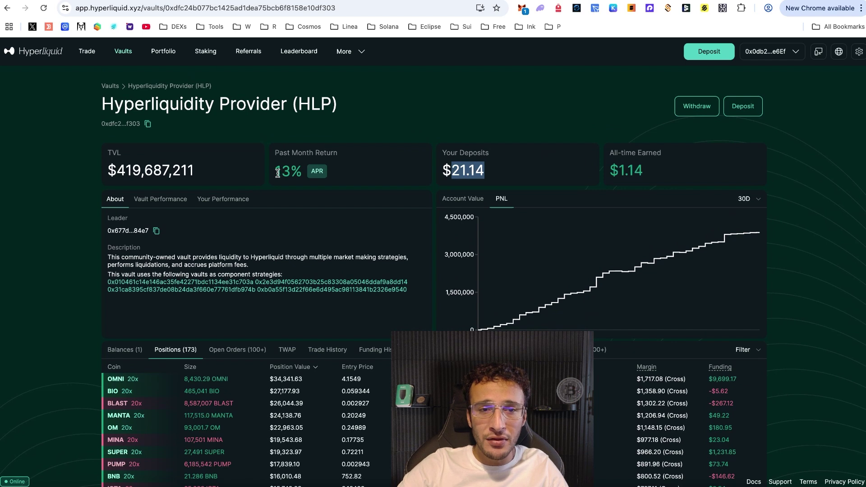
left_click_drag(282, 172, 321, 171)
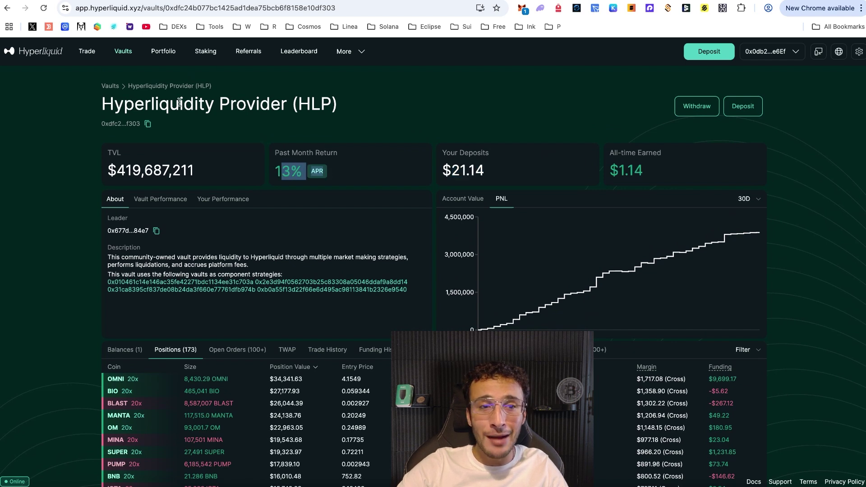
Step: Review the account's portfolio overview and open the staking page
left_click(162, 51)
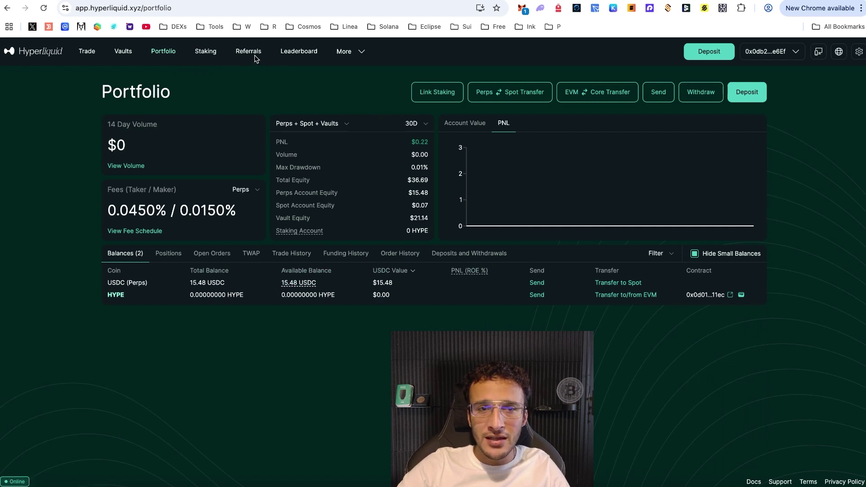
left_click(205, 53)
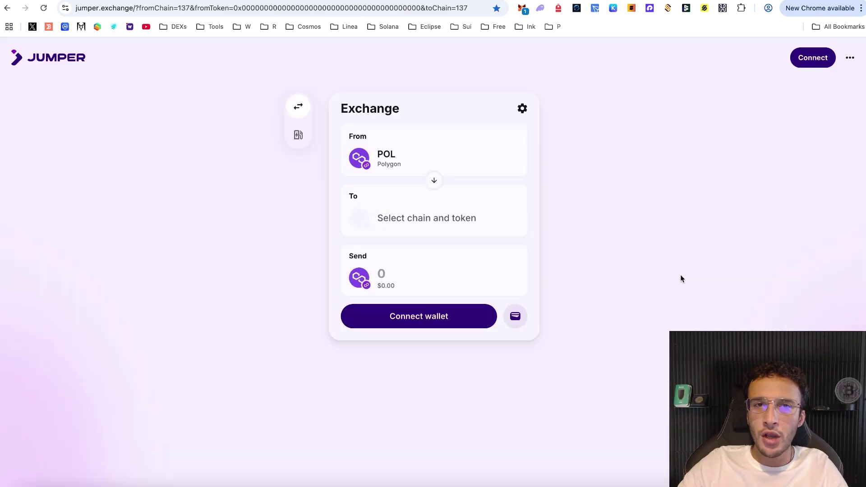
Step: In Jumper Exchange, connect the MetaMask wallet using the Ethereum ecosystem and approve the connection
left_click(417, 314)
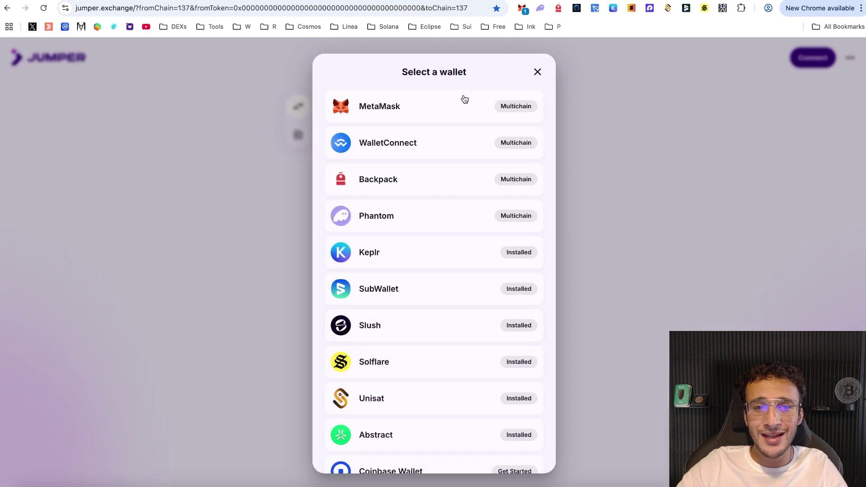
left_click(455, 103)
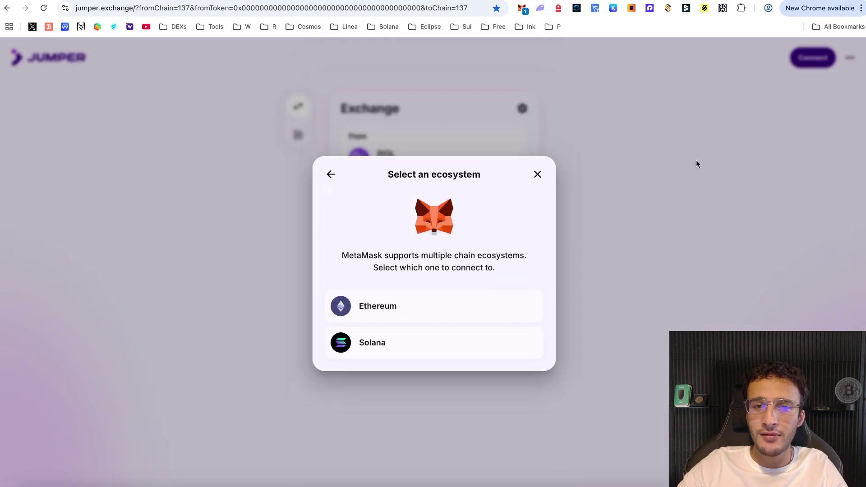
left_click(429, 307)
left_click(724, 270)
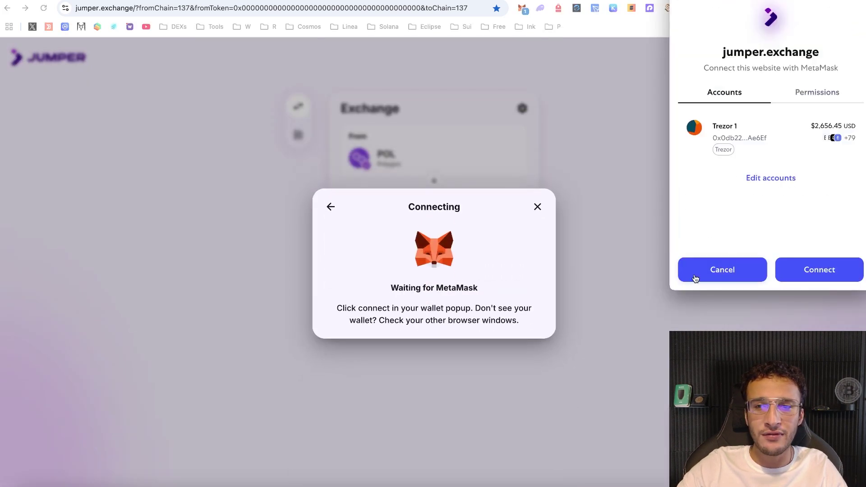
left_click(787, 270)
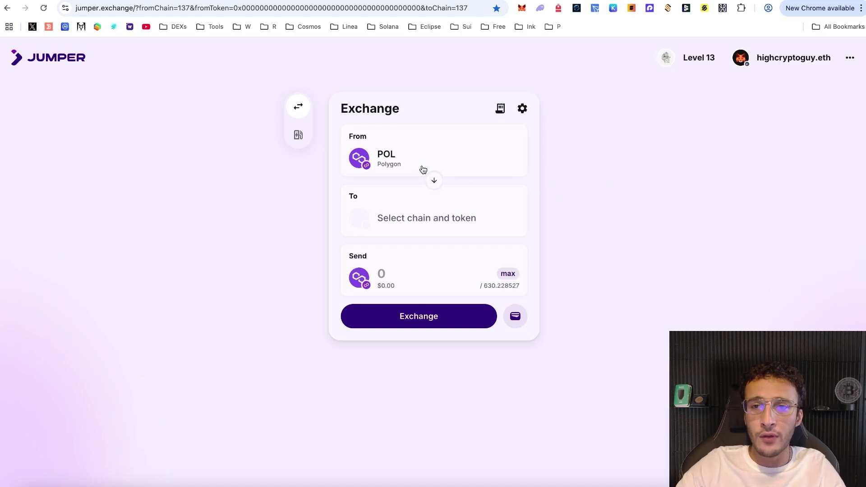
Step: Set the exchange source to ETH on the Optimism chain
left_click(451, 150)
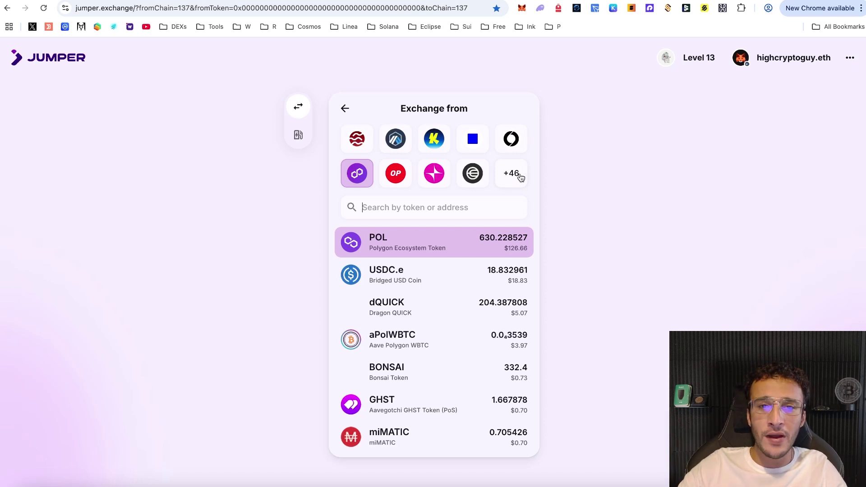
left_click(521, 178)
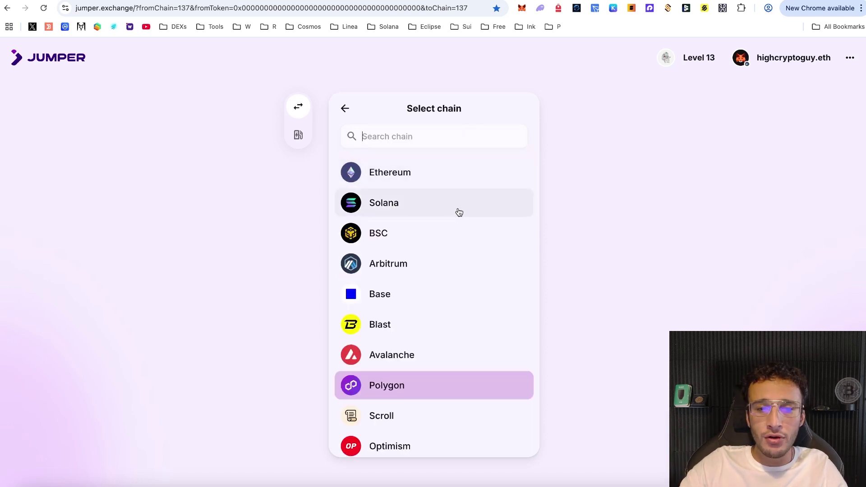
scroll(459, 241, "down", 2)
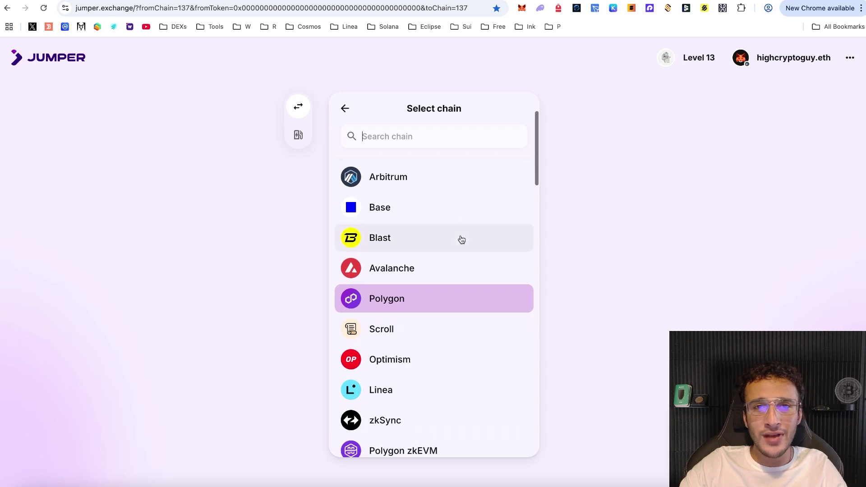
scroll(462, 239, "down", 4)
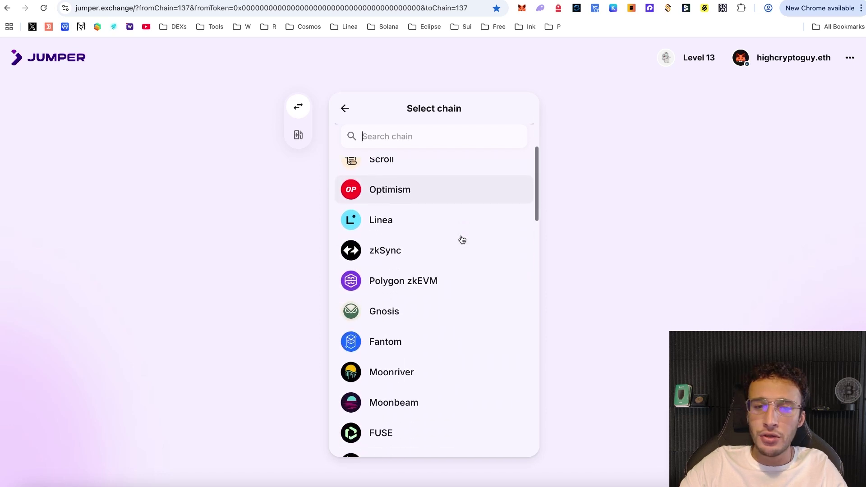
scroll(460, 239, "up", 1)
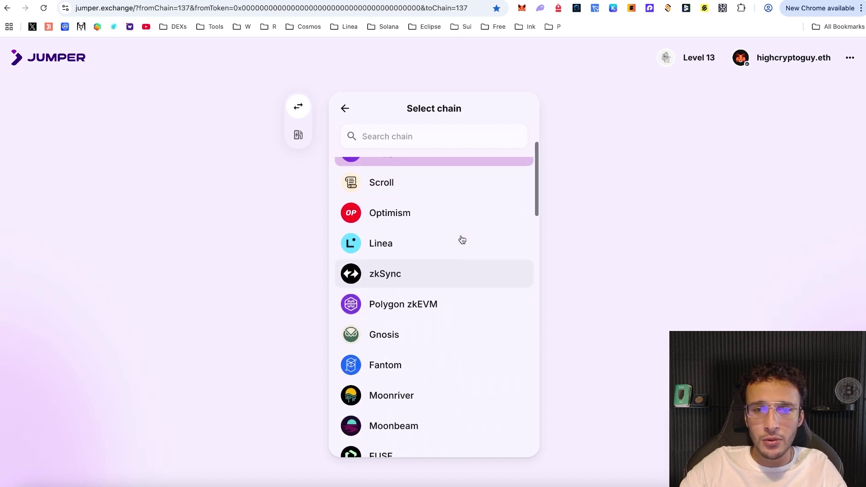
left_click(440, 209)
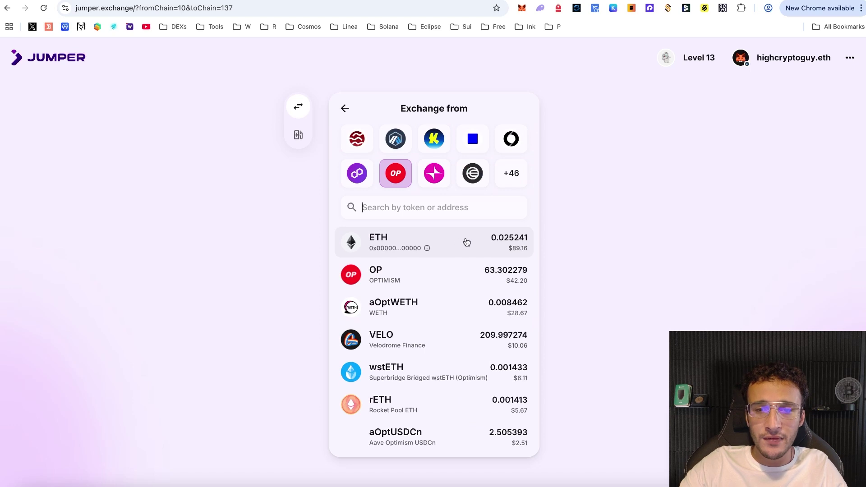
left_click(474, 241)
Step: Set the exchange destination to HYPE on the HyperEVM chain
left_click(414, 226)
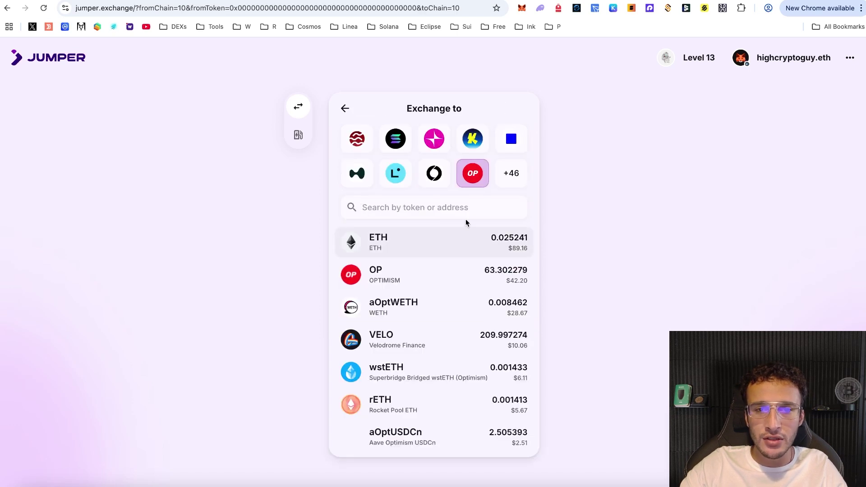
left_click(365, 176)
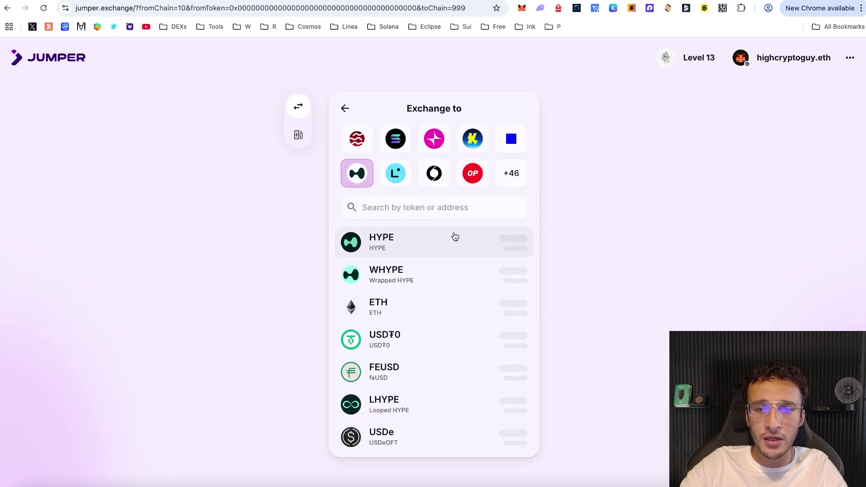
left_click(469, 248)
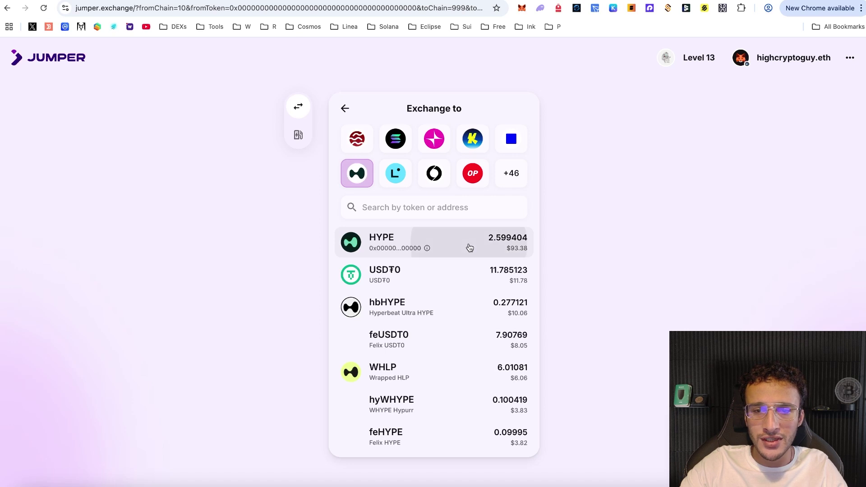
Step: Bridge 0.0044 ETH to HYPE, confirm the transaction in the wallet, and dismiss the completed bridge
left_click(418, 209)
type("0.")
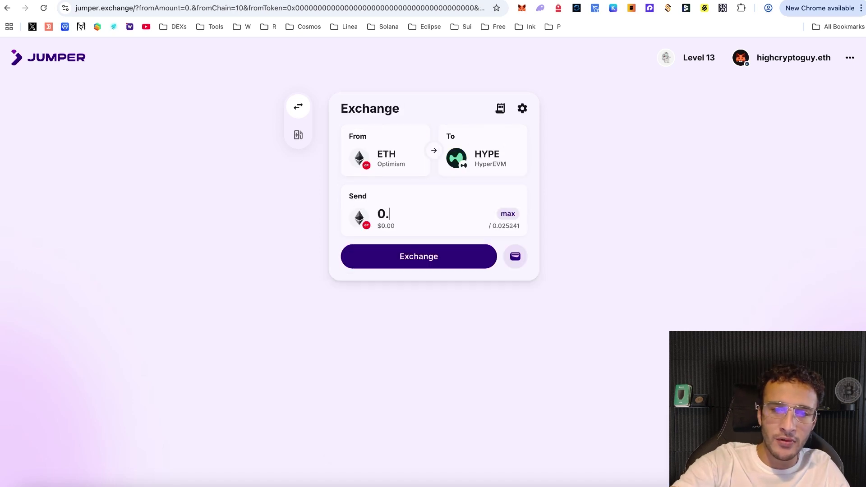
type("0044")
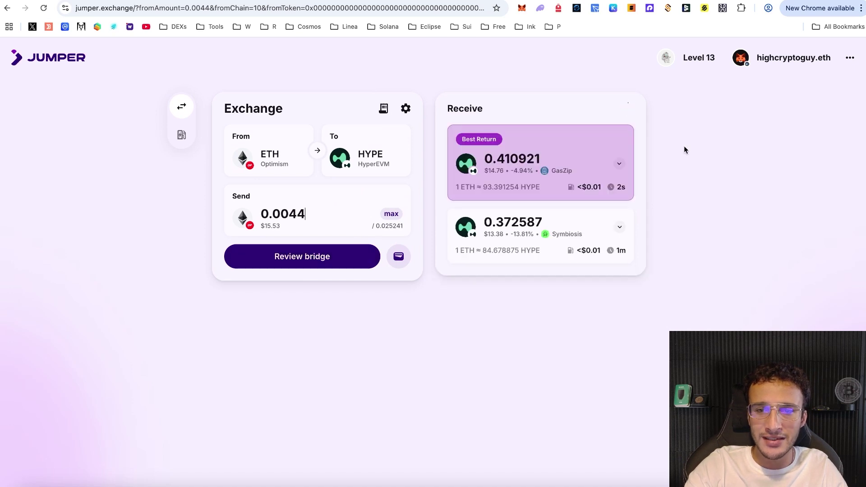
left_click(348, 261)
left_click(433, 286)
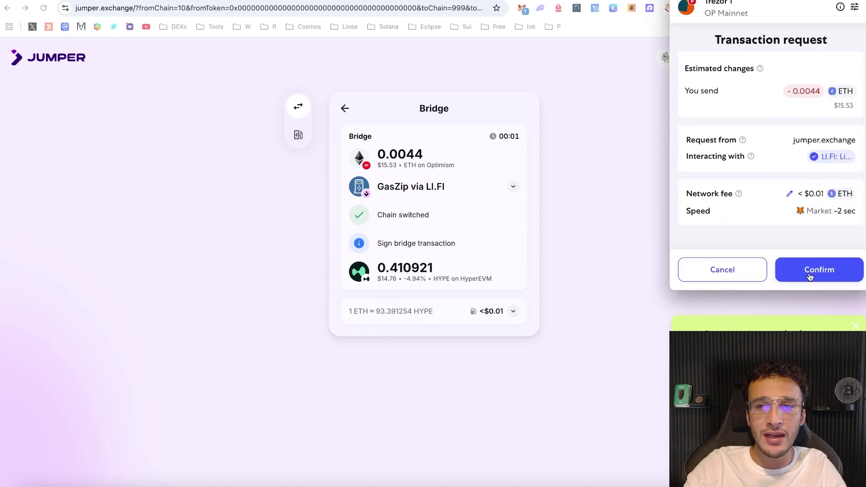
left_click(809, 271)
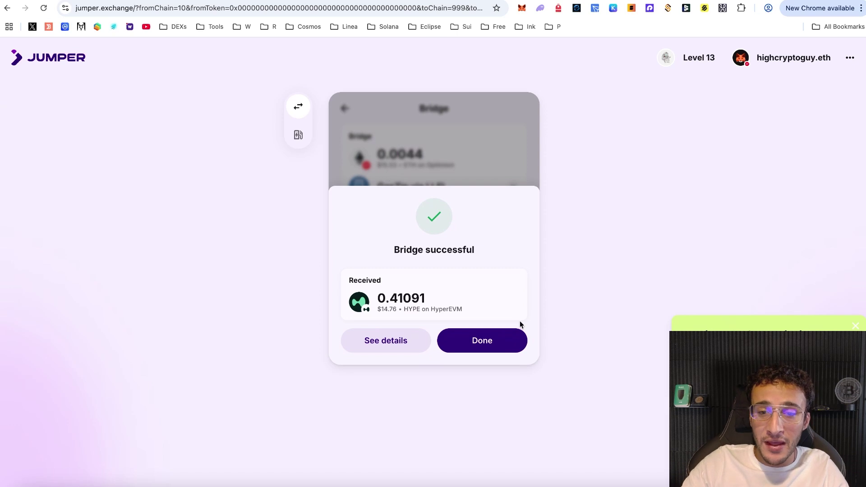
left_click(491, 350)
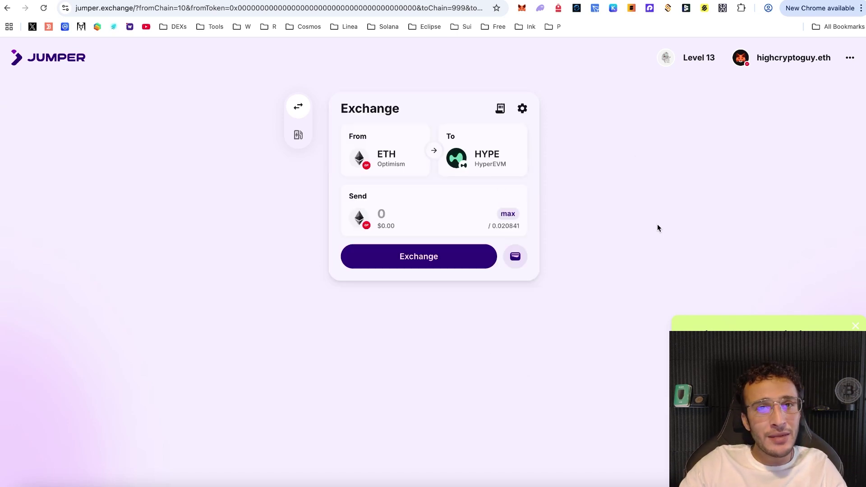
Step: Reverse the exchange direction, choose USD₮0 on HyperEVM as the destination token, and set the amount to 0.1 HYPE
left_click(434, 155)
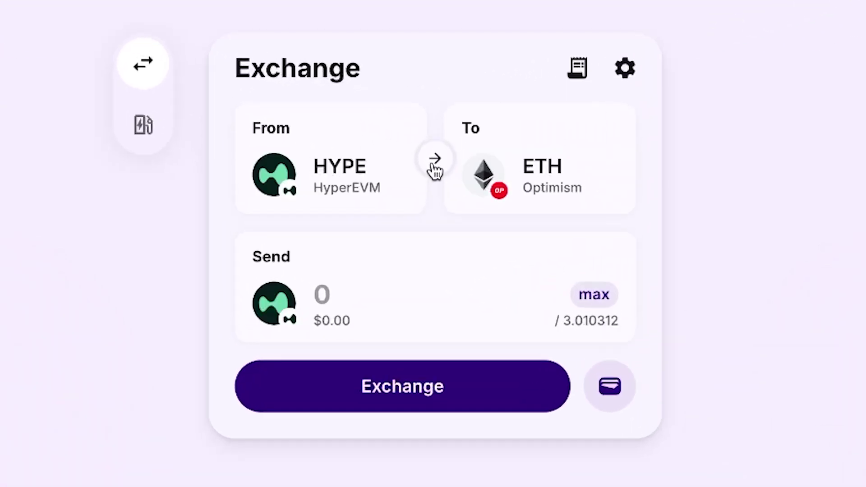
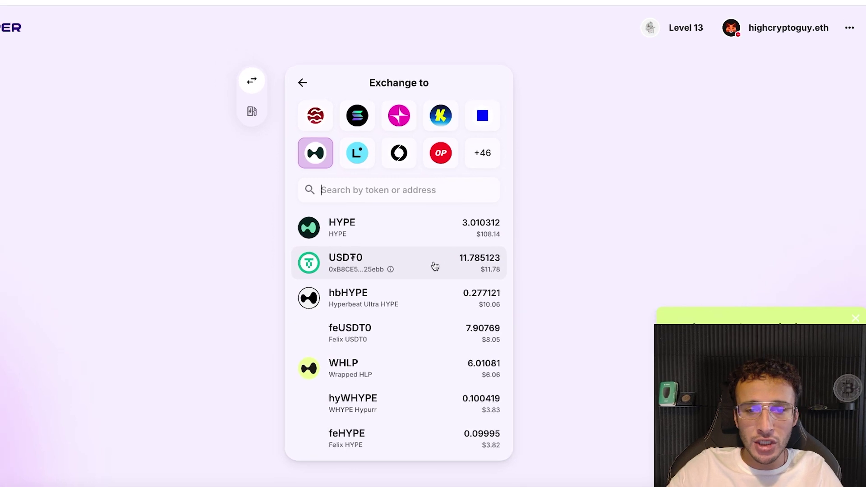
left_click(432, 261)
left_click(442, 211)
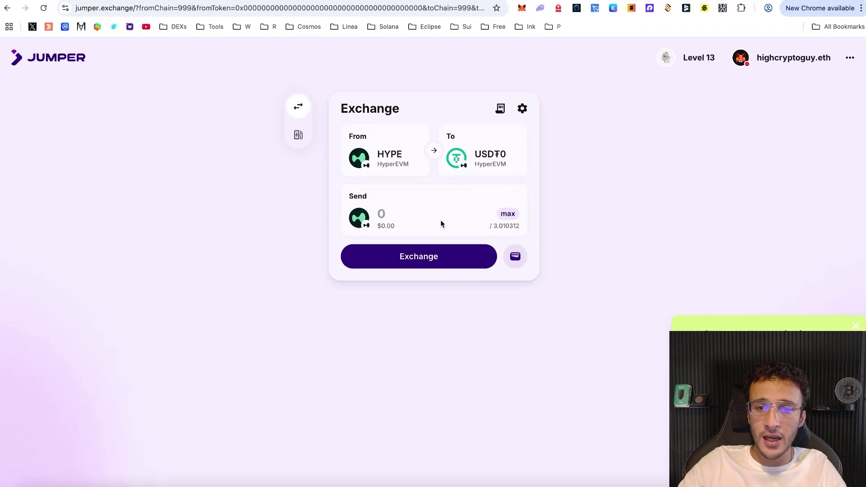
type("0.1")
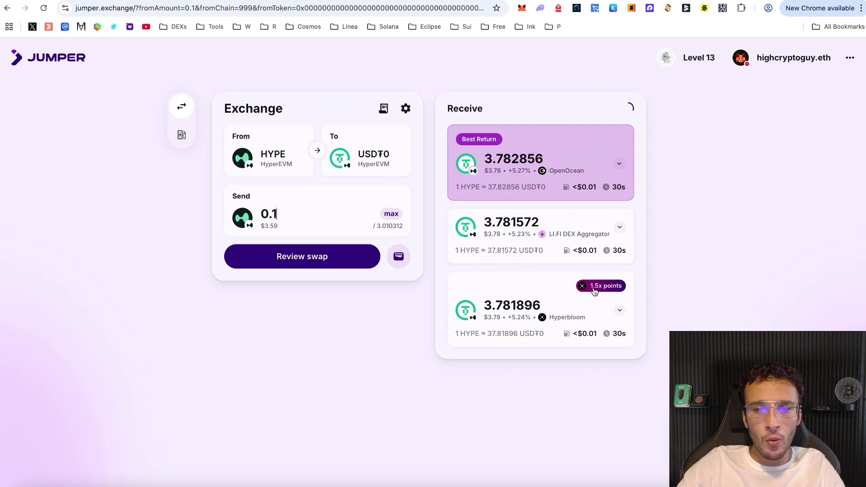
Step: Execute the swap through the Hyperbloom route, confirm it in the wallet, and leave the swap details
left_click(577, 309)
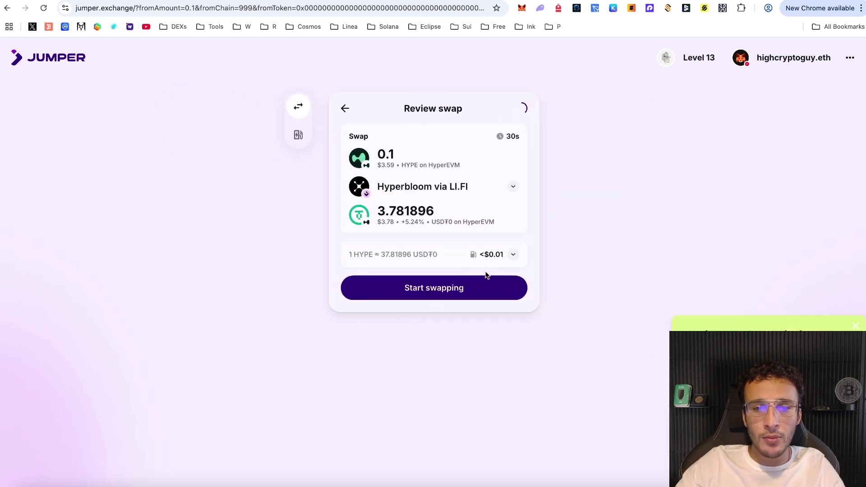
left_click(454, 292)
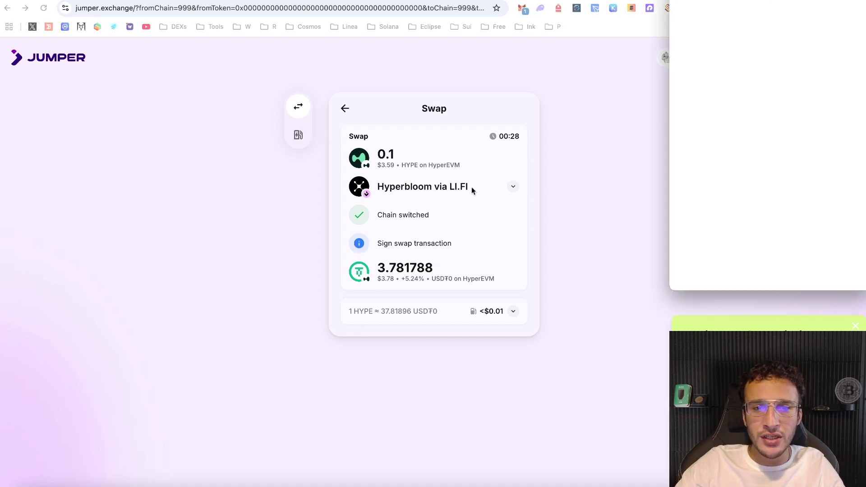
left_click(807, 268)
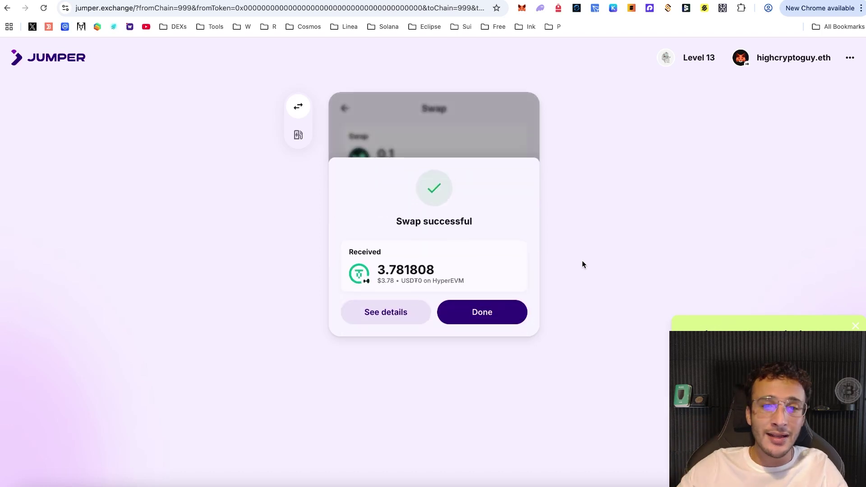
left_click(480, 121)
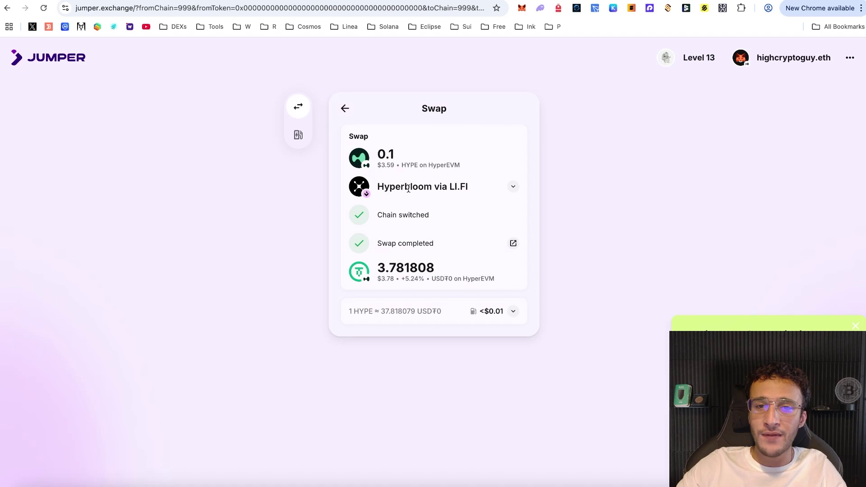
left_click_drag(380, 187, 432, 188)
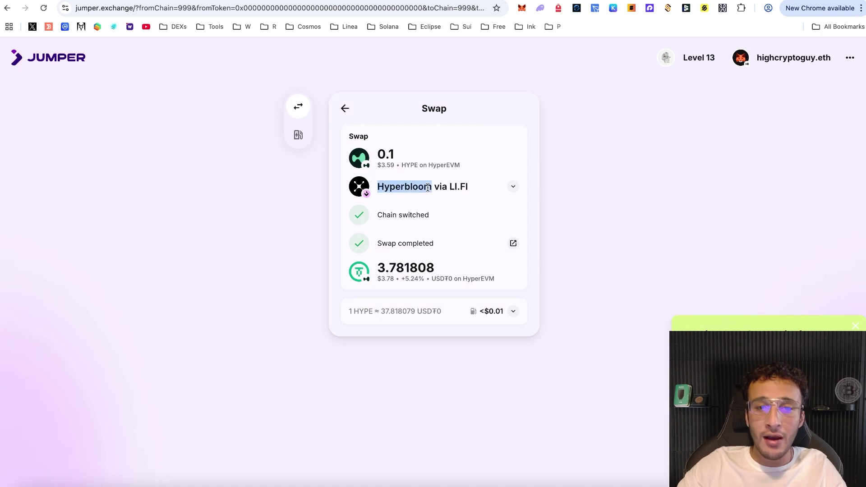
left_click(345, 109)
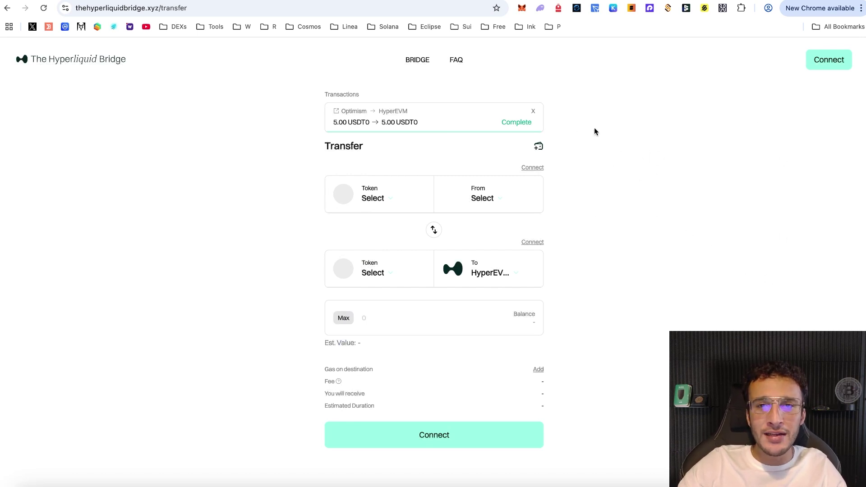
Step: On The Hyperliquid Bridge site, connect the MetaMask wallet, approve the connection, and close the account dialog
scroll(694, 173, "down", 1)
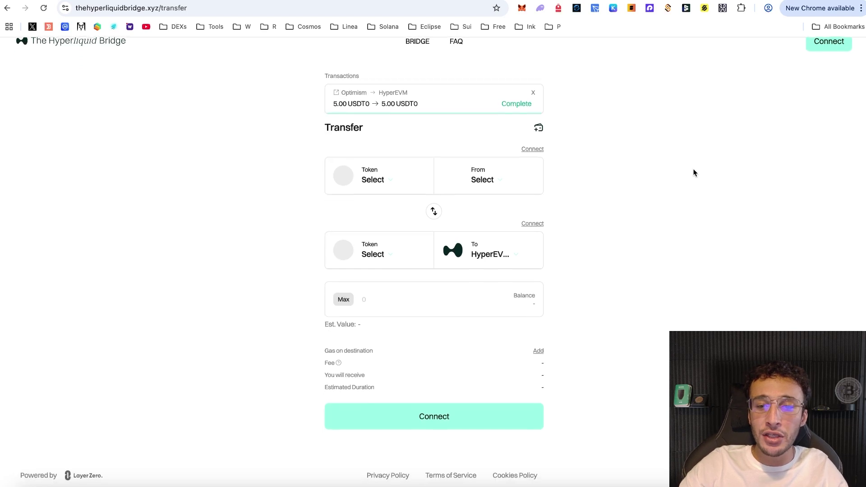
scroll(641, 163, "up", 1)
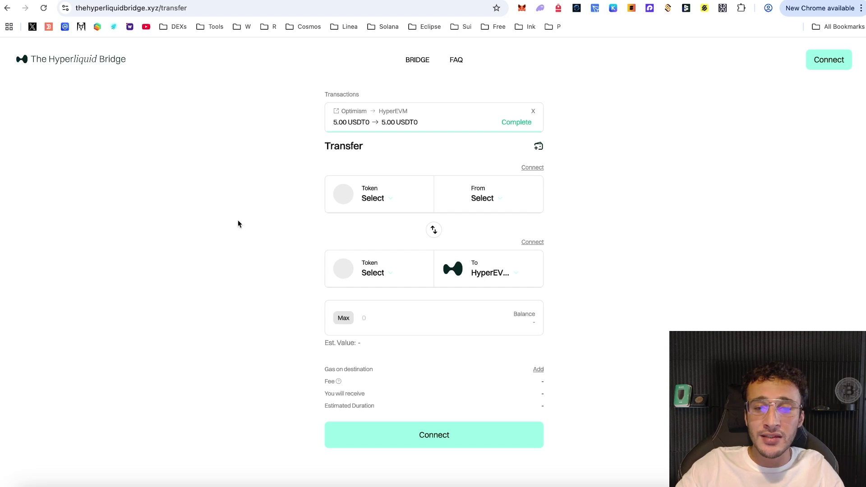
left_click(843, 65)
left_click(445, 232)
left_click(829, 266)
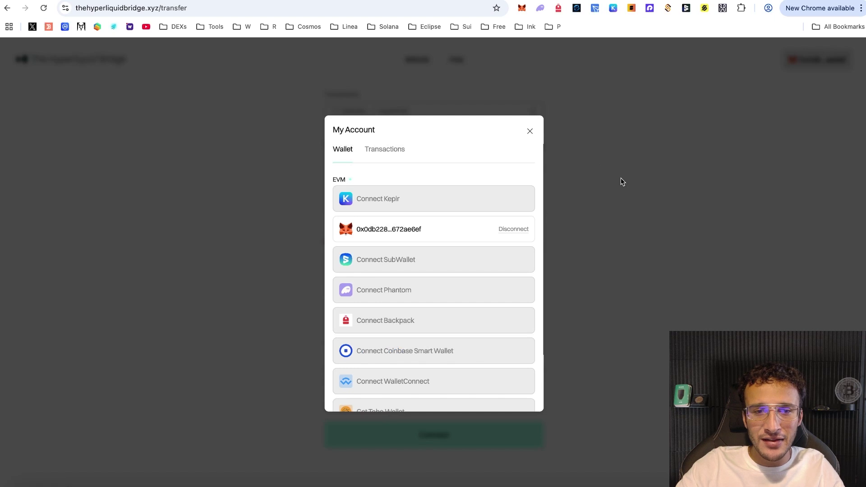
left_click(620, 182)
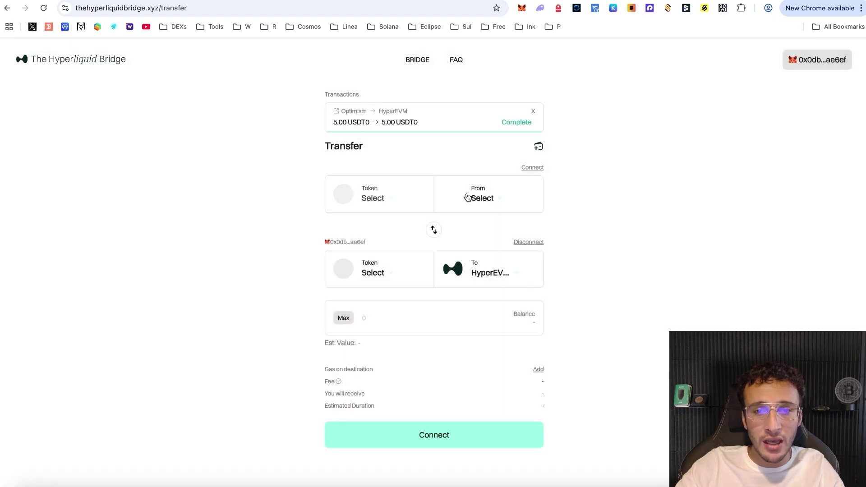
Step: Set the transfer source to USDe on the Base network
left_click(467, 198)
scroll(480, 234, "down", 6)
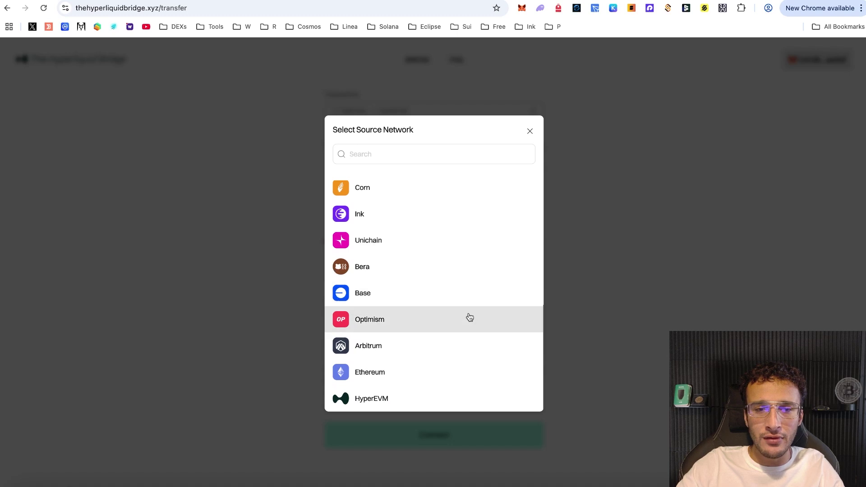
left_click(444, 297)
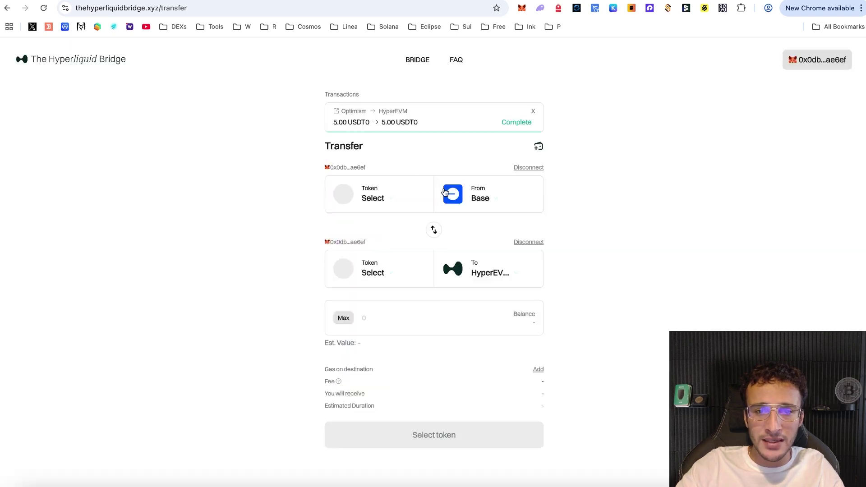
left_click(411, 200)
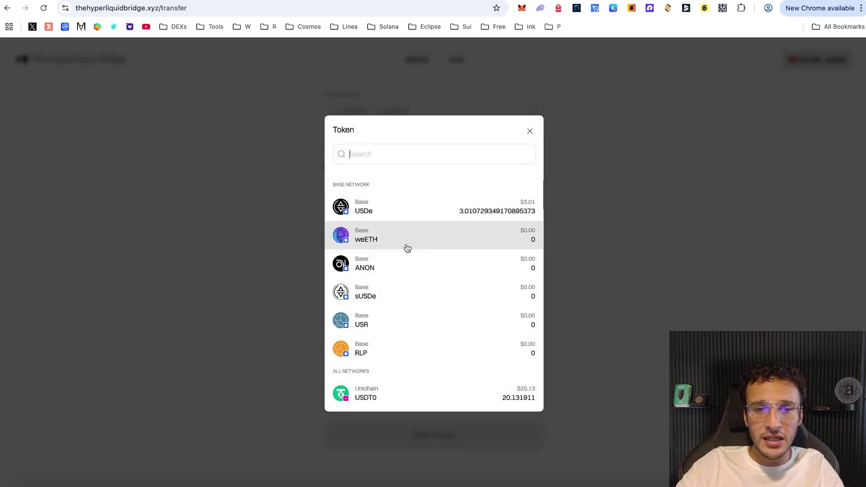
left_click(423, 210)
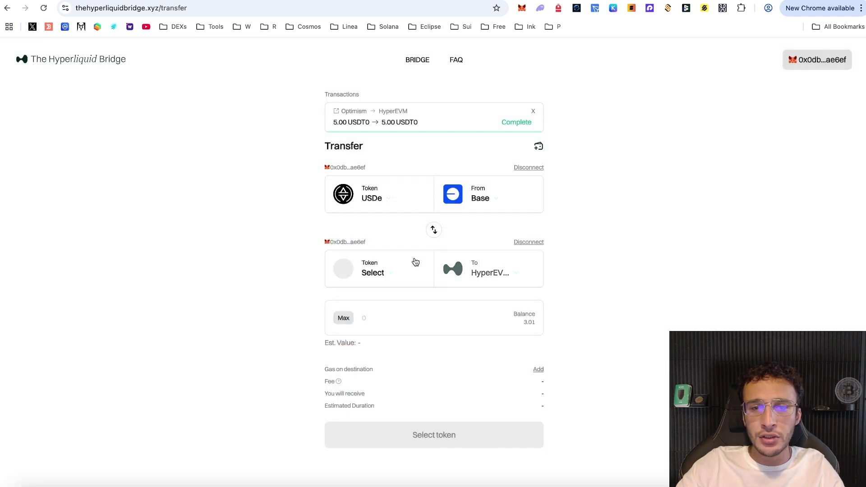
Step: Choose USDe as the token received on HyperEVM, start transferring the maximum USDe balance, and confirm the wallet request
left_click(408, 266)
left_click(386, 211)
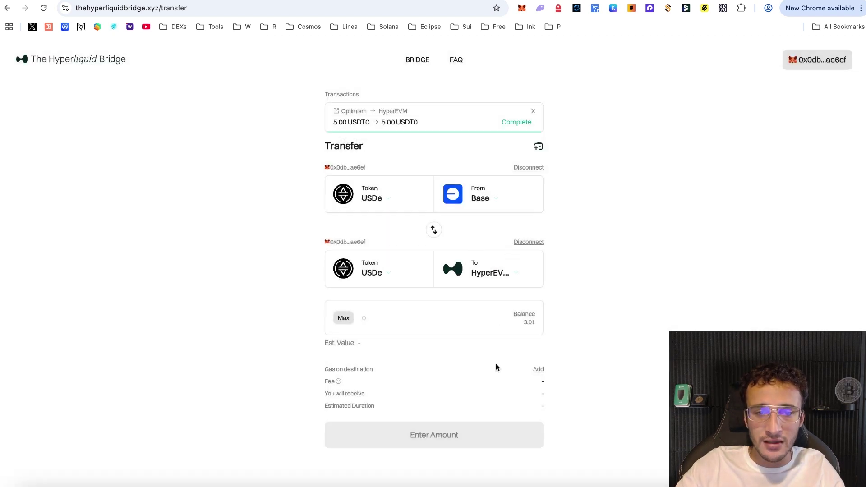
left_click(444, 434)
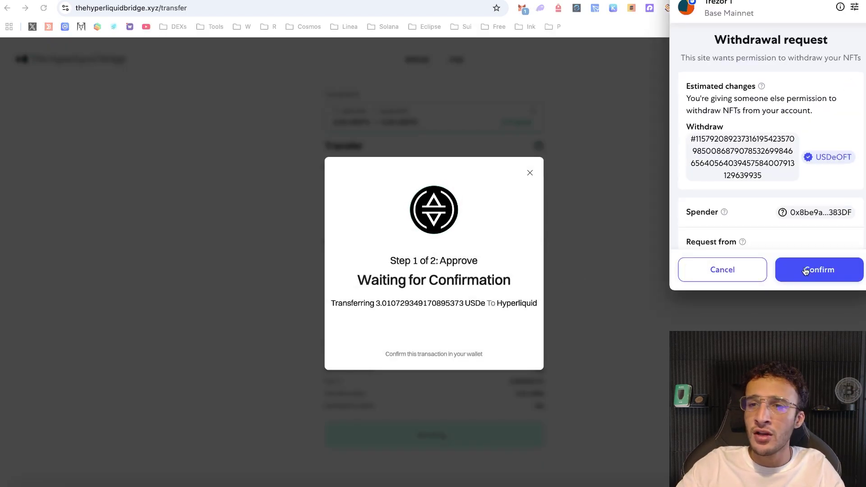
left_click(810, 278)
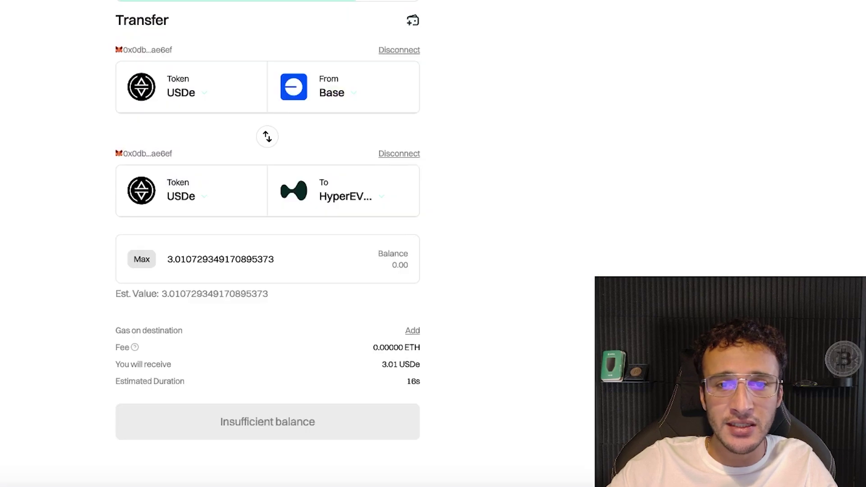
Step: Reverse the transfer direction and choose USDT0 on HyperEVM as the token to send
left_click(268, 136)
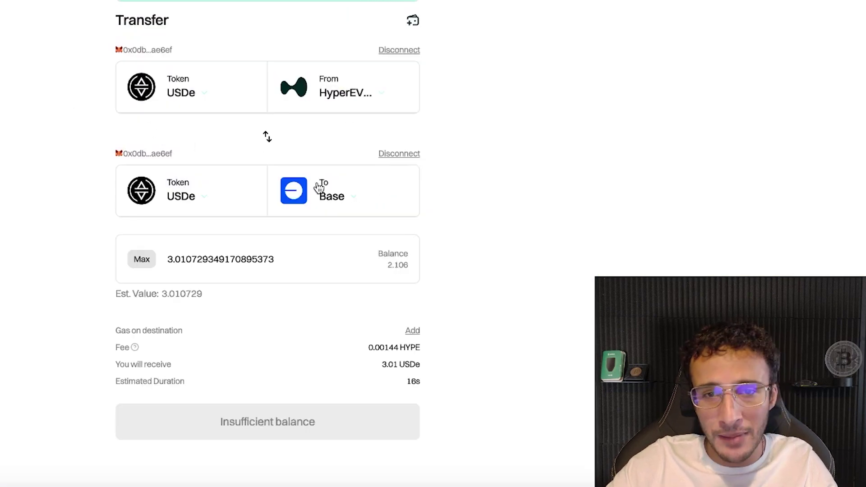
left_click(217, 103)
left_click(304, 110)
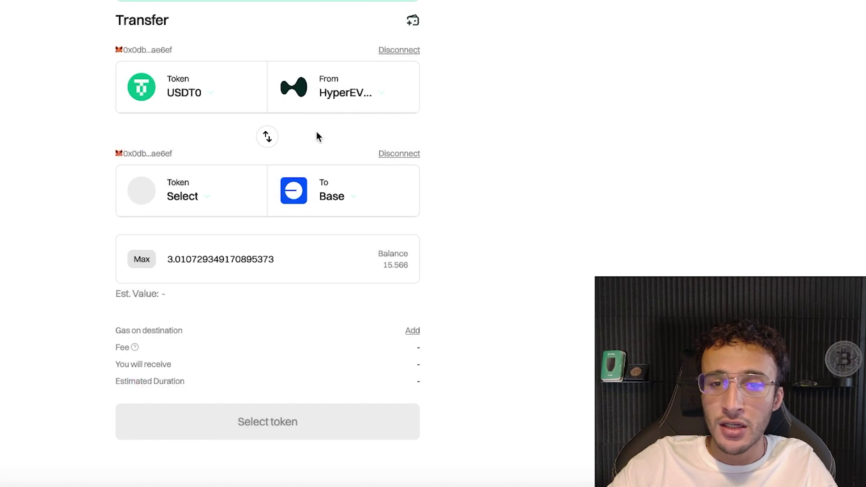
Step: Set Optimism as the destination network and transfer the maximum USDT0 balance
left_click(338, 188)
scroll(334, 163, "down", 1)
scroll(334, 163, "down", 8)
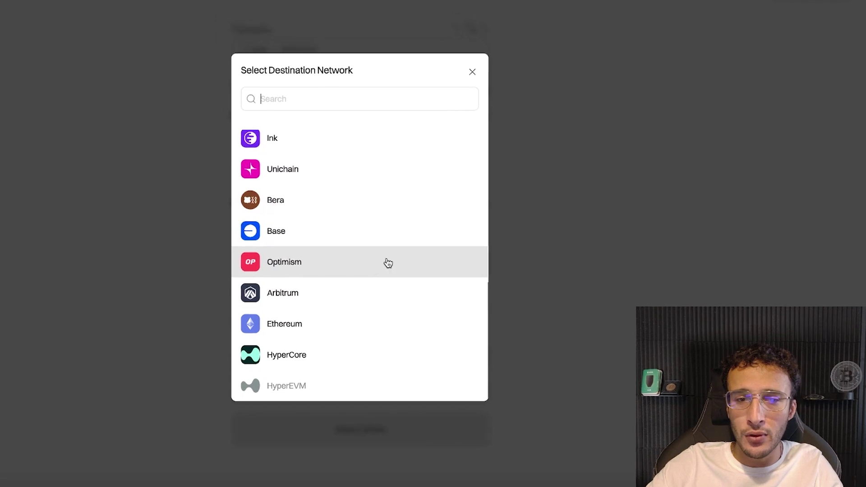
left_click(388, 263)
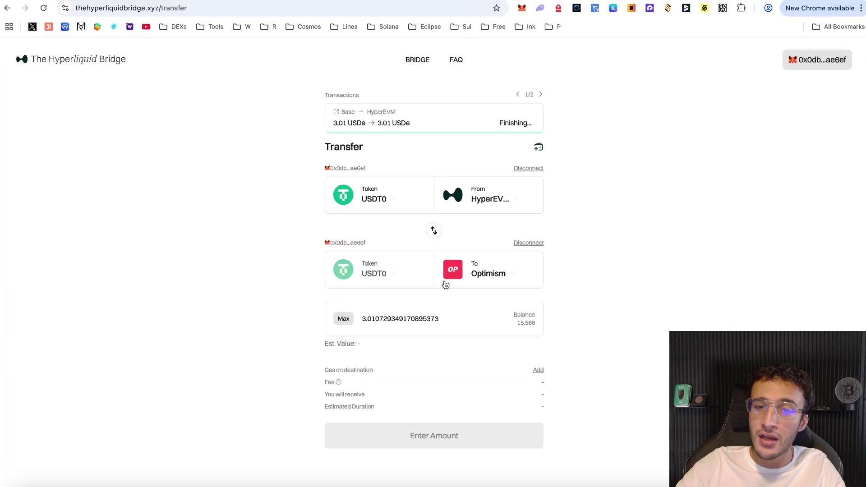
left_click(344, 319)
left_click(457, 433)
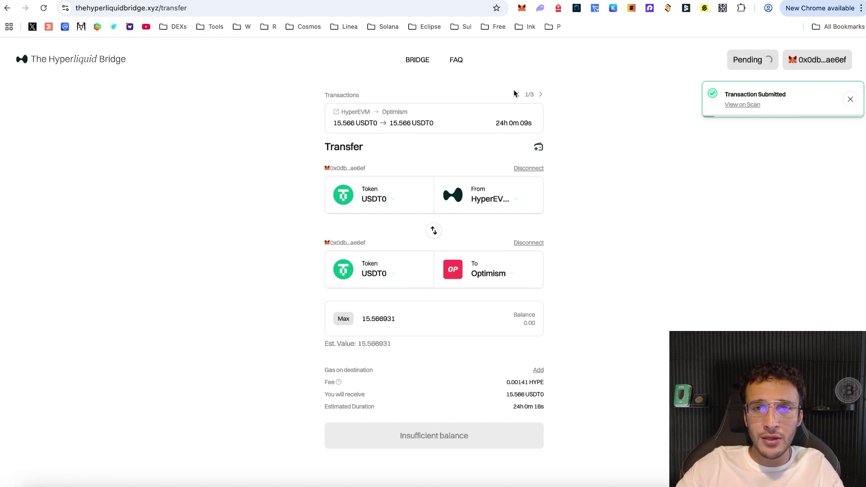
Step: Browse the tokens that can be sent from HyperEVM and close the list without changing the selection
left_click(397, 203)
scroll(448, 203, "down", 4)
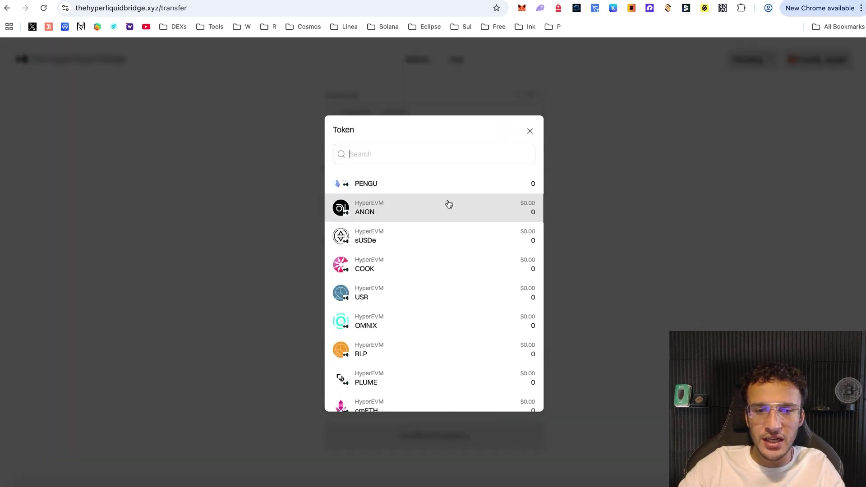
scroll(448, 202, "up", 4)
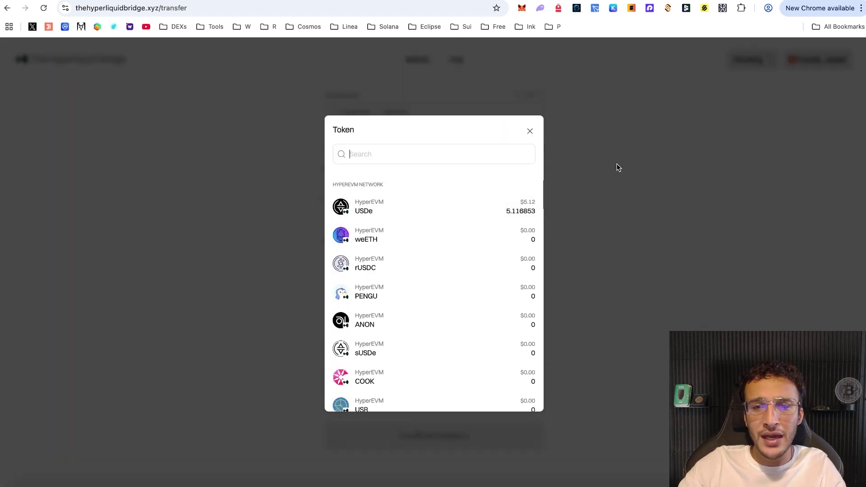
left_click(618, 167)
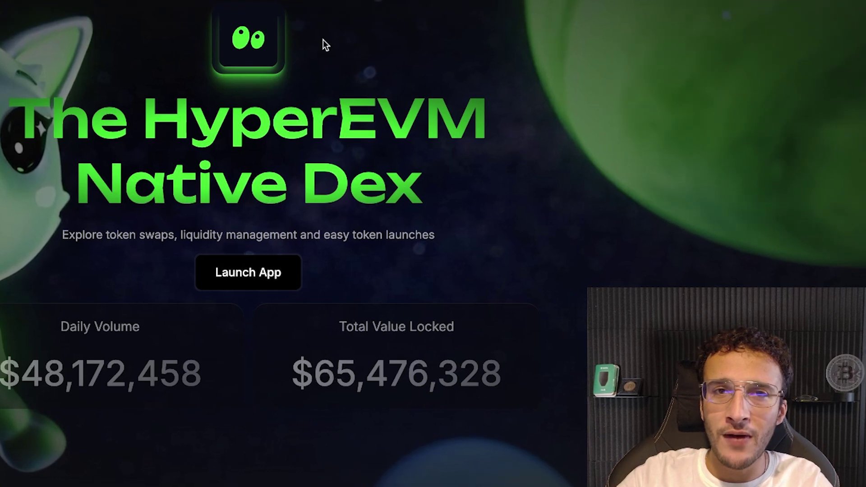
Step: Launch the HyperSwap app and check the selectable tokens for both sides of the HYPE to USD₮0 swap
left_click(276, 272)
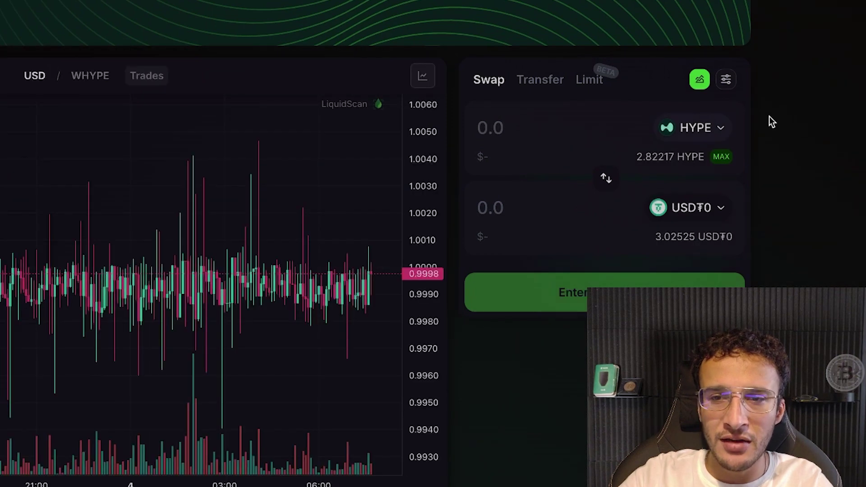
left_click(553, 131)
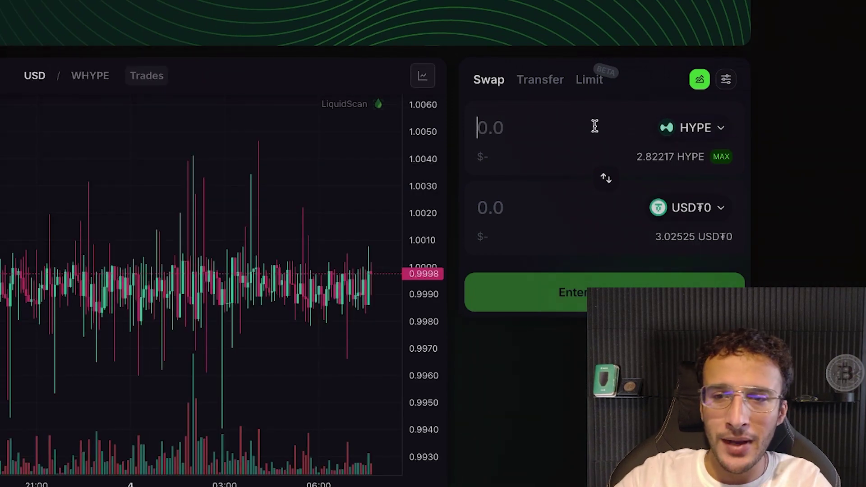
left_click(671, 130)
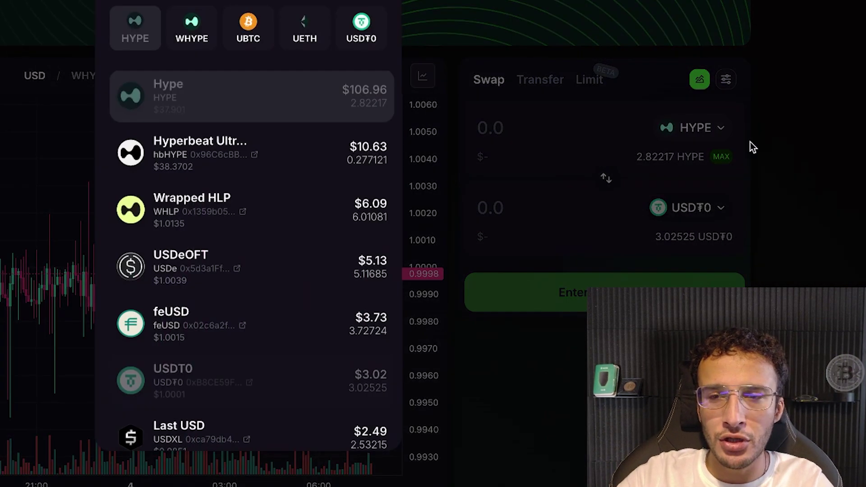
left_click(765, 144)
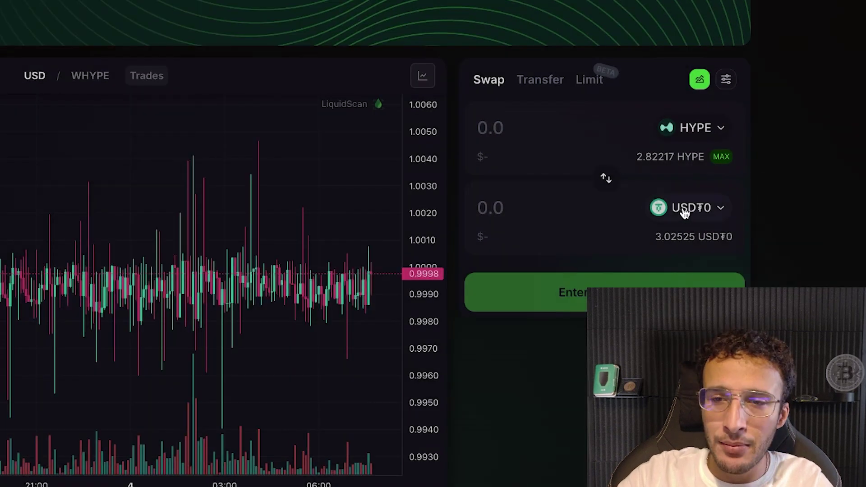
left_click(707, 208)
left_click(650, 251)
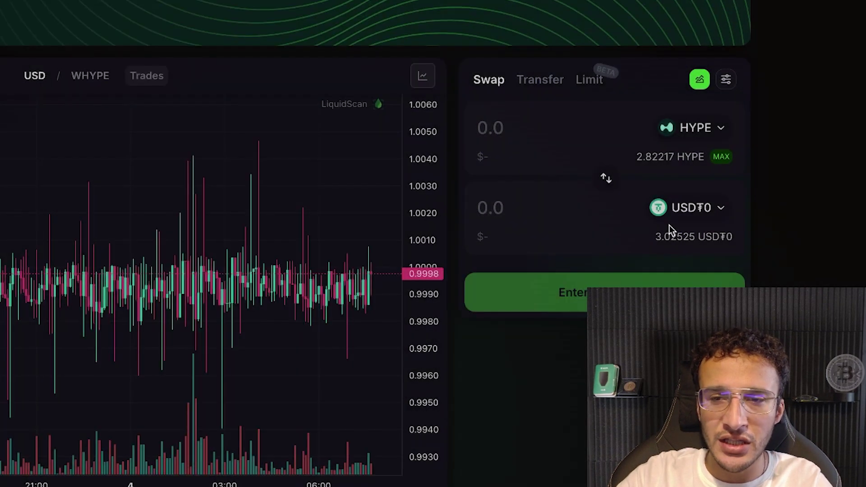
Step: Swap 0.08 HYPE for USD₮0 and confirm the transaction in the wallet
left_click(521, 128)
type("0.08")
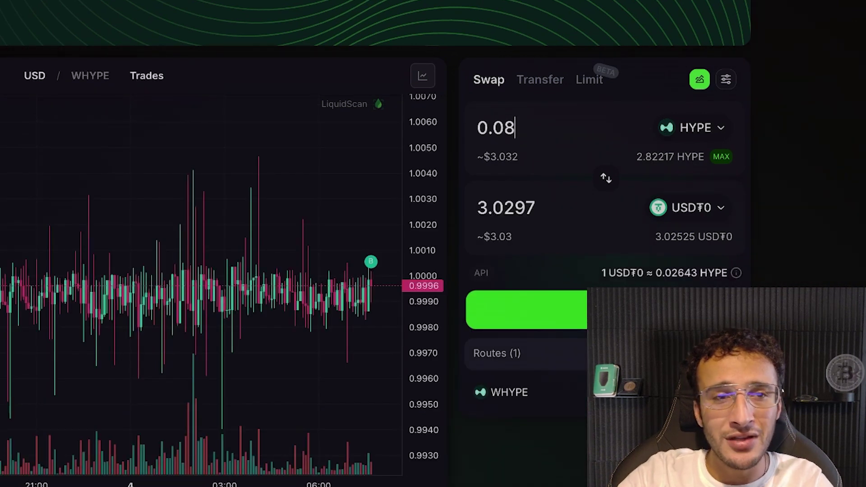
left_click(527, 310)
left_click(242, 282)
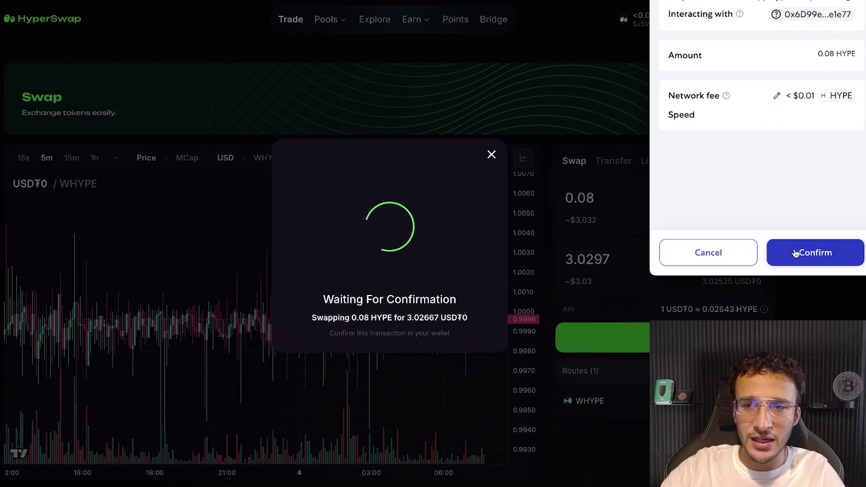
left_click(795, 254)
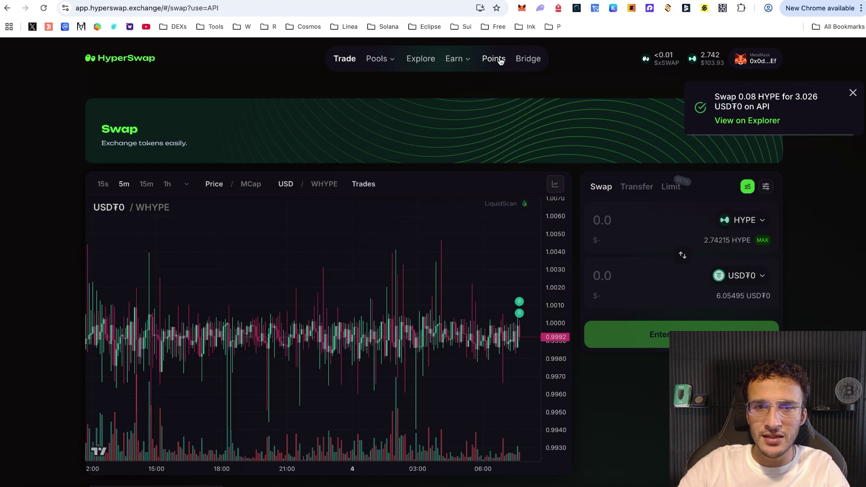
Step: View the HyperSwap points program, and review the wallet's stHYPE / HYPE liquidity position
left_click(496, 59)
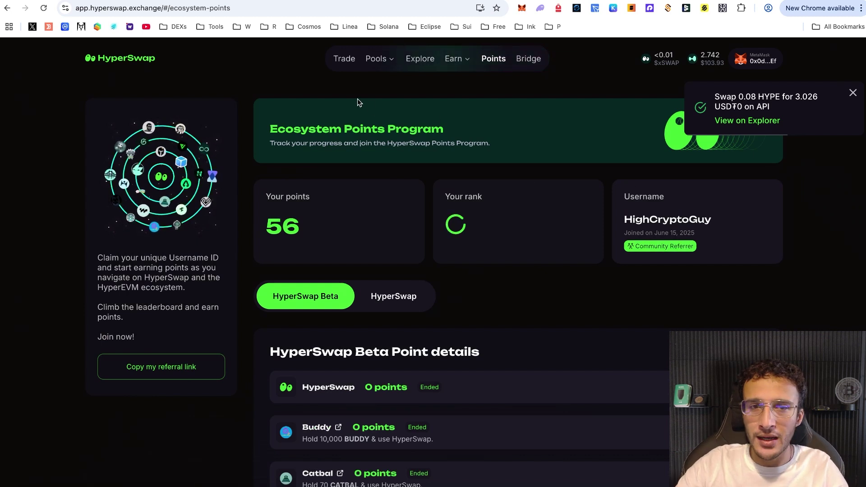
mouse_move(376, 59)
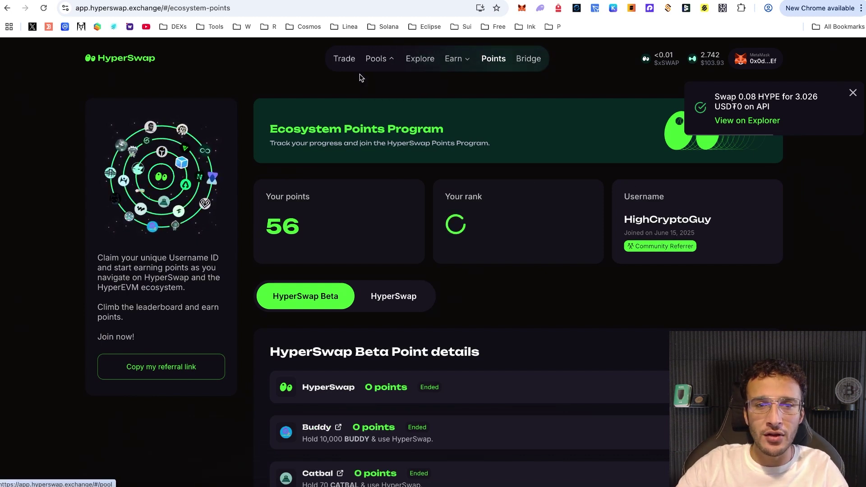
left_click(384, 83)
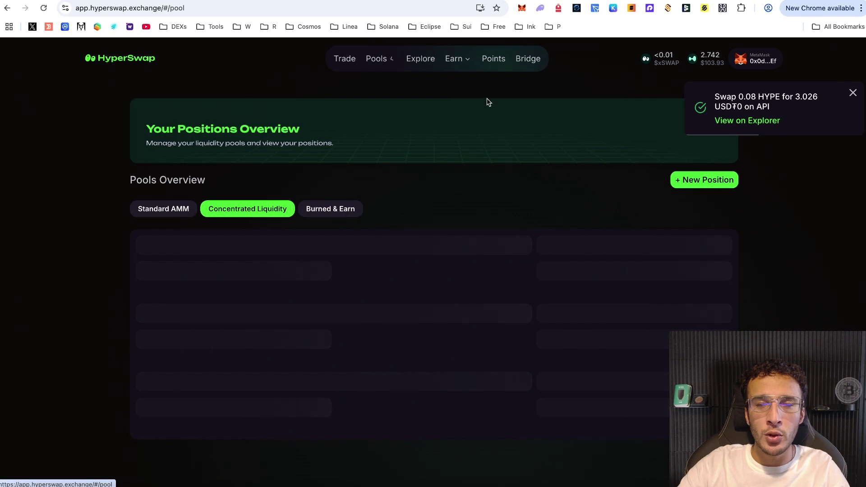
scroll(451, 163, "down", 4)
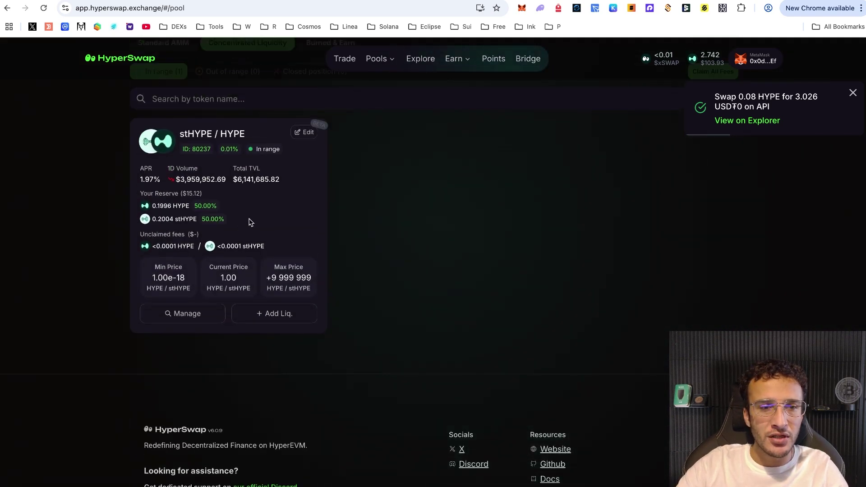
scroll(228, 215, "up", 4)
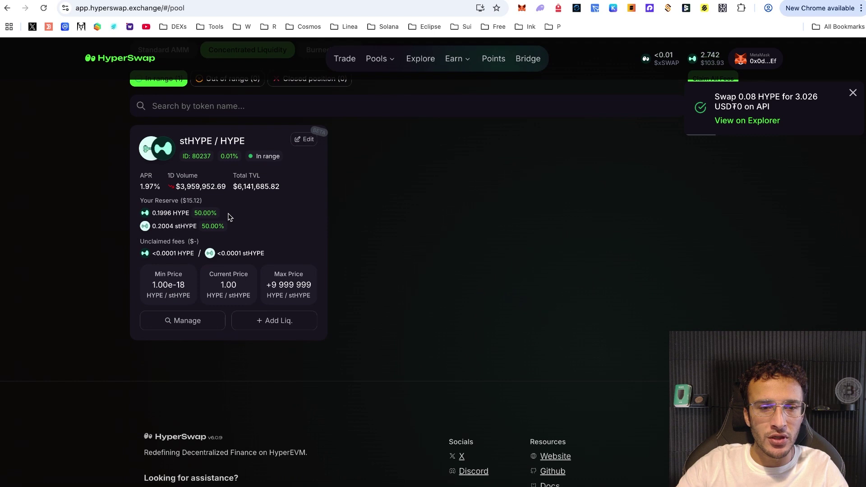
Step: Explore all HyperSwap liquidity pools and compare their APR, fees and TVL
left_click(419, 59)
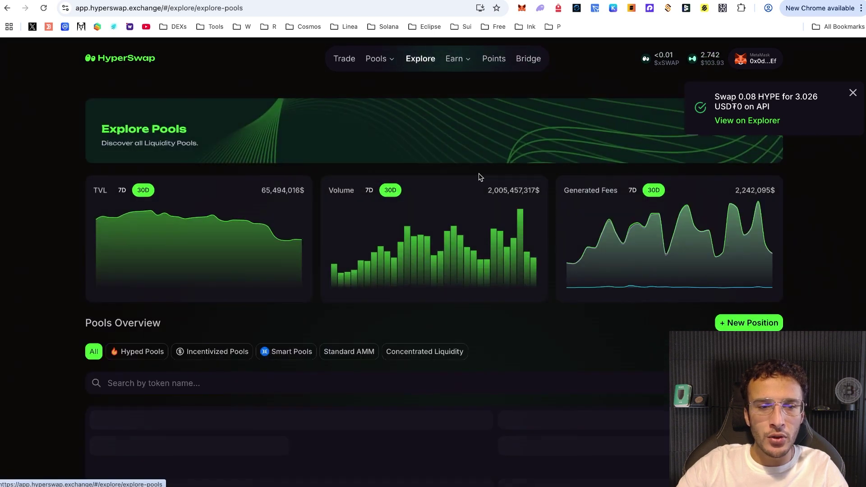
scroll(476, 174, "down", 6)
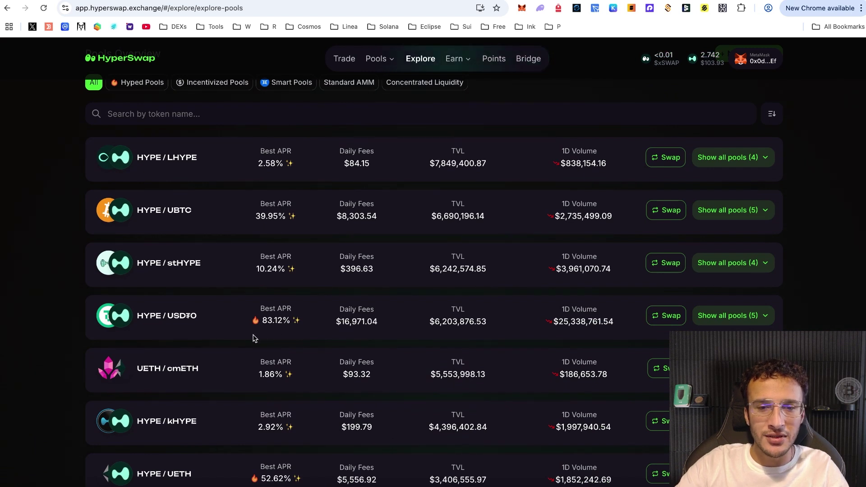
scroll(265, 336, "up", 6)
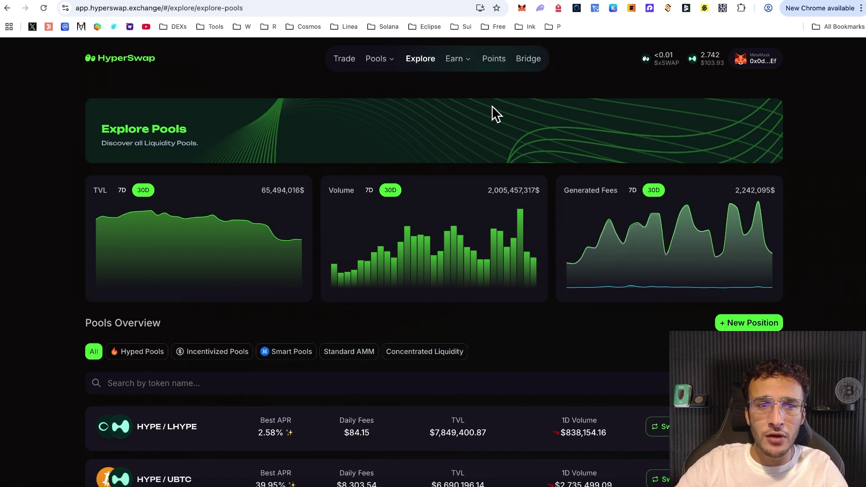
Step: Switch to the stakedhype.fi staking page and check the connected wallet account, closing its details
left_click(305, 2)
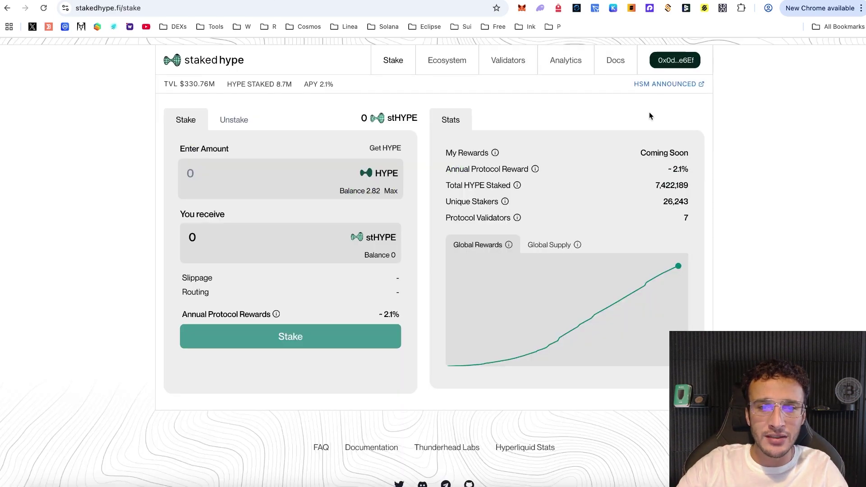
left_click(686, 63)
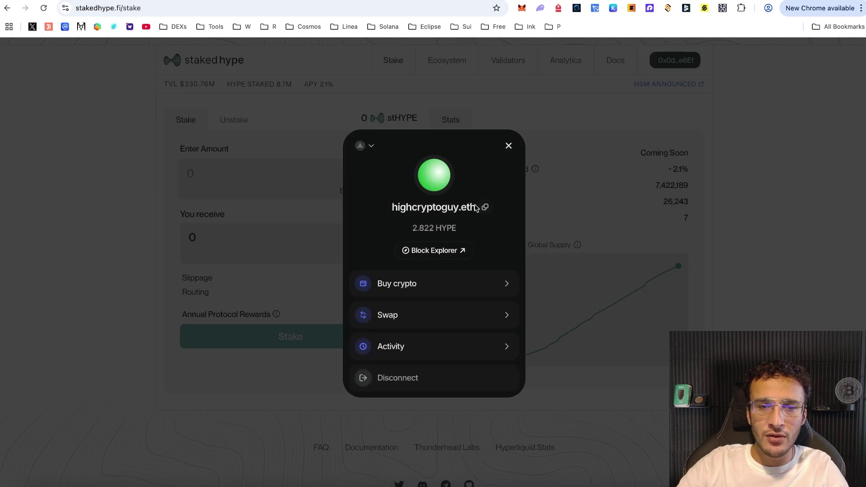
left_click(562, 213)
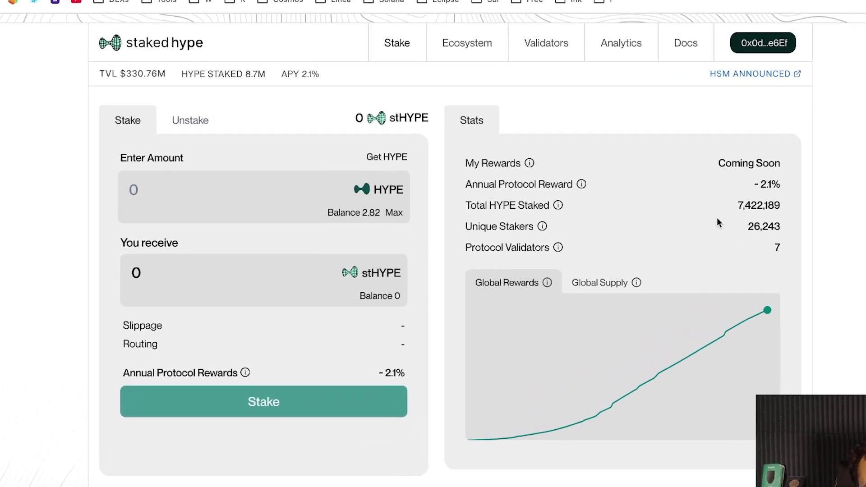
Step: Stake 0.08 HYPE for stHYPE, acknowledging the associated risks and confirming the wallet transaction
left_click(246, 184)
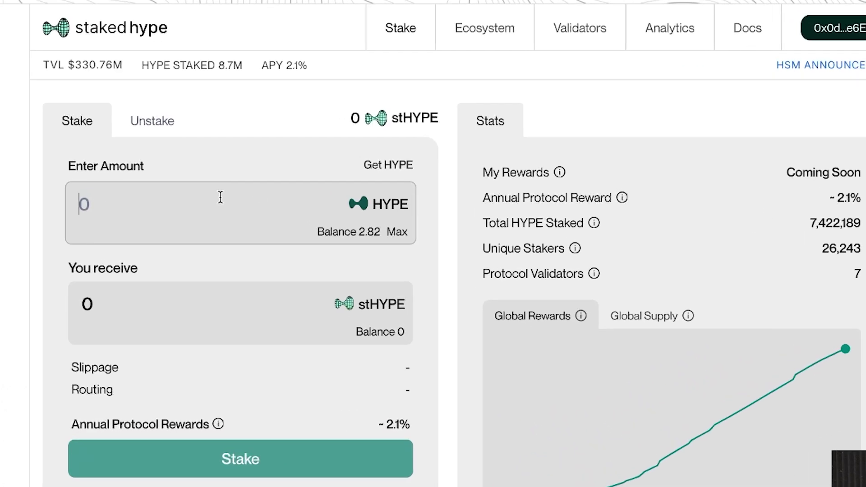
type("0.08")
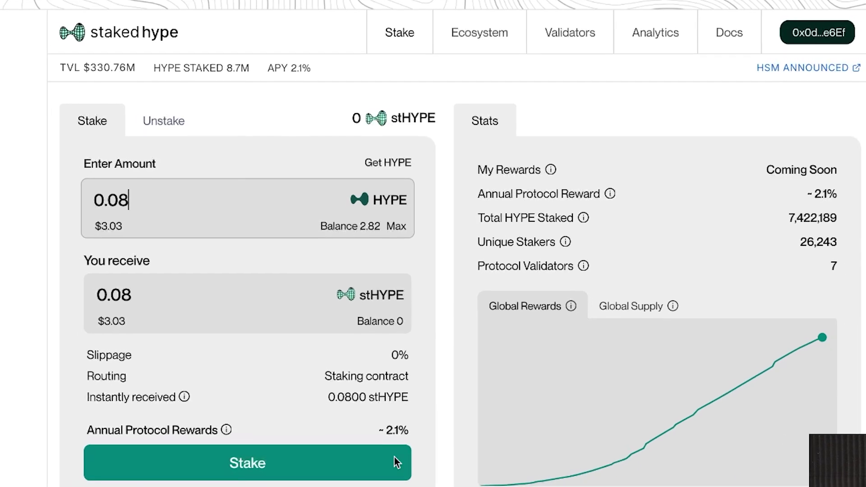
left_click(395, 470)
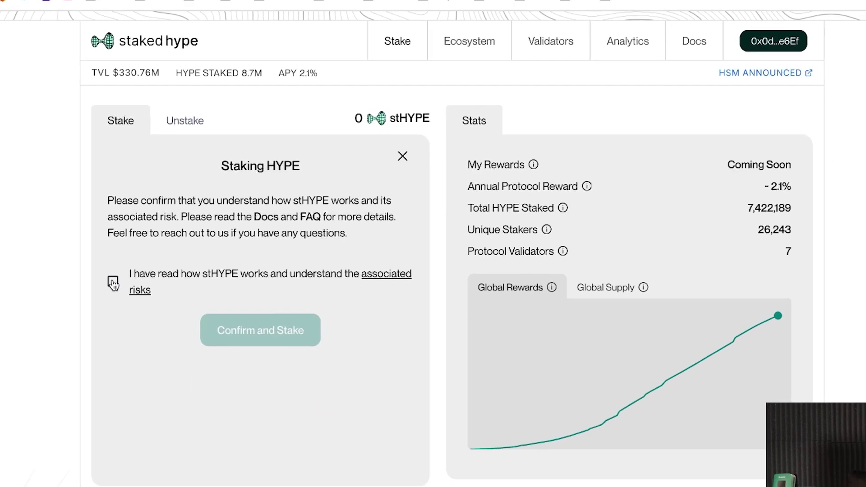
left_click(113, 283)
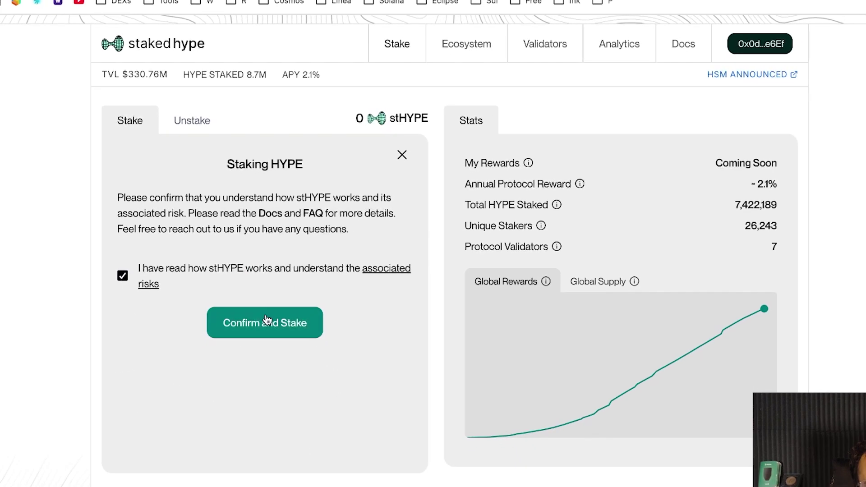
left_click(260, 330)
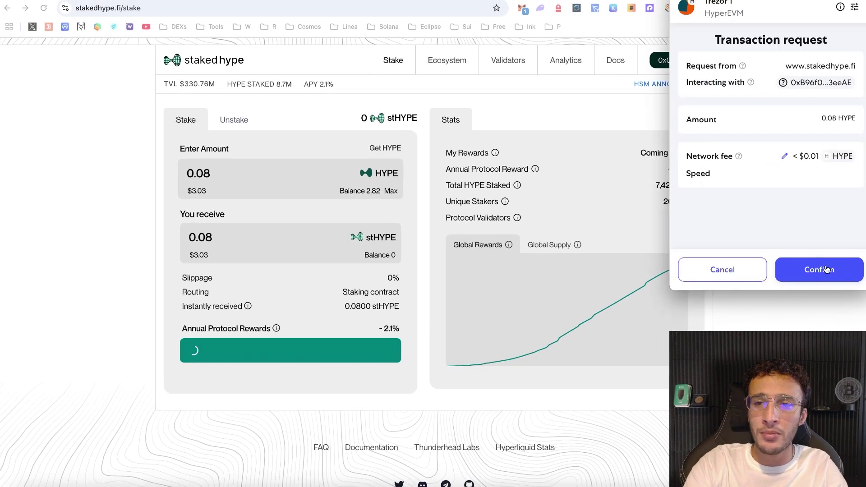
left_click(813, 266)
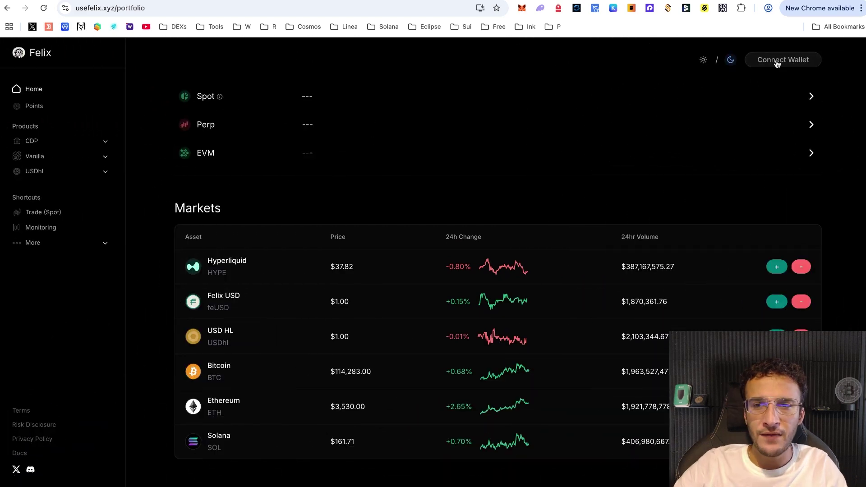
Step: Connect the MetaMask wallet to the Felix portfolio page and approve the wallet request
left_click(777, 63)
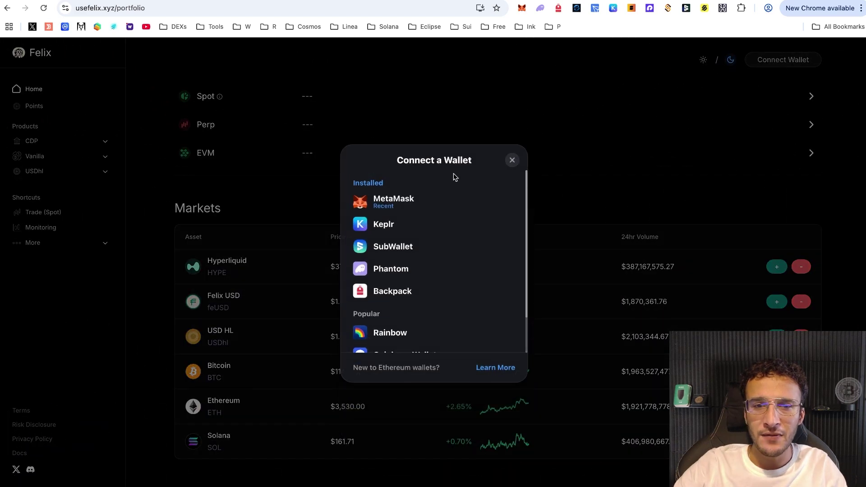
left_click(433, 198)
left_click(822, 268)
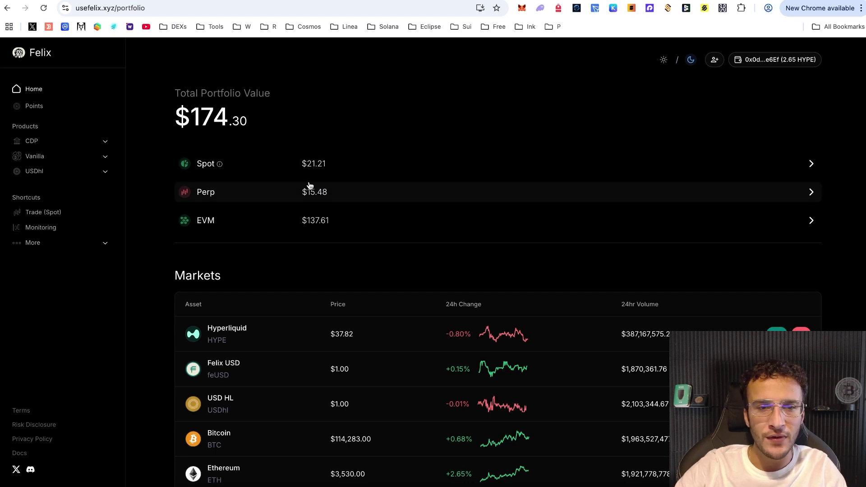
Step: View the USDhl rewards page on Felix and open the CDP stability pools
scroll(356, 209, "down", 1)
left_click(357, 209)
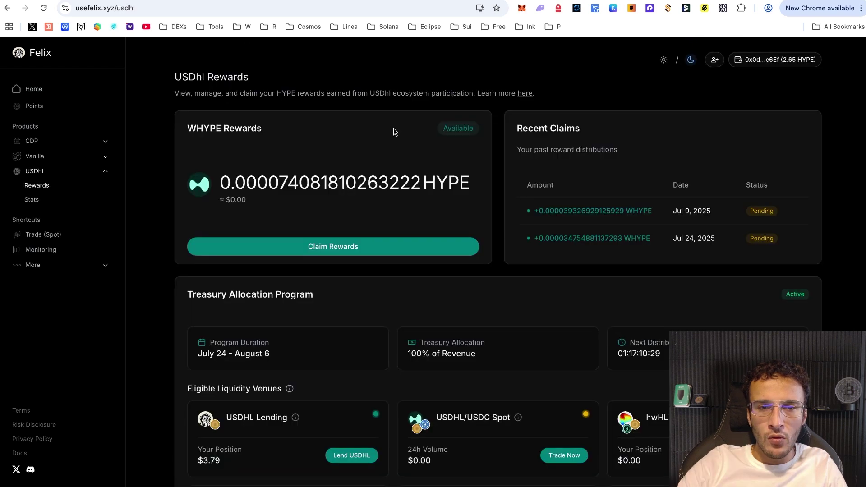
left_click(63, 172)
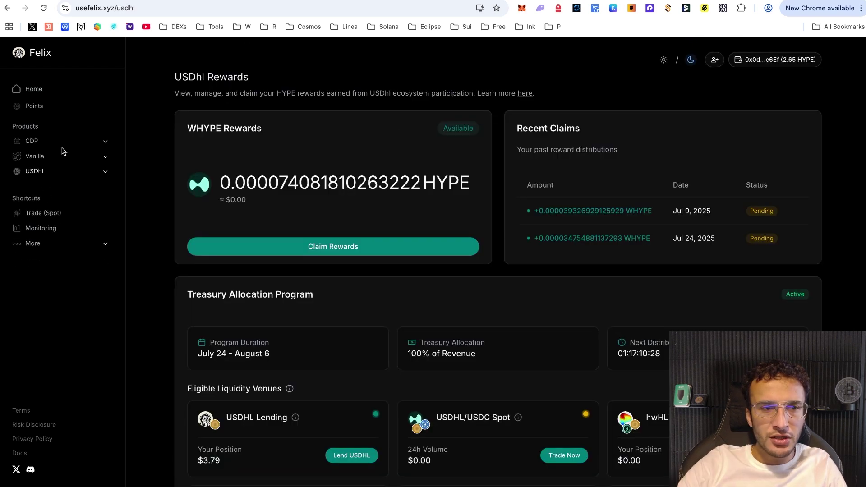
left_click(30, 143)
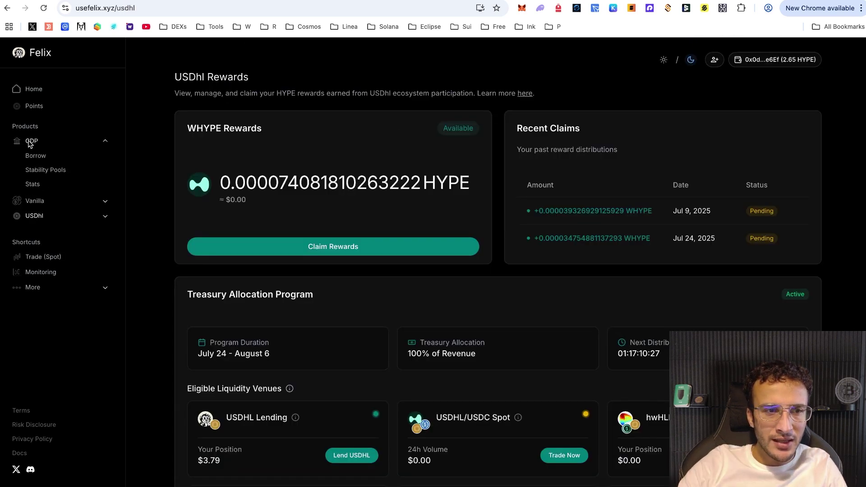
left_click(44, 172)
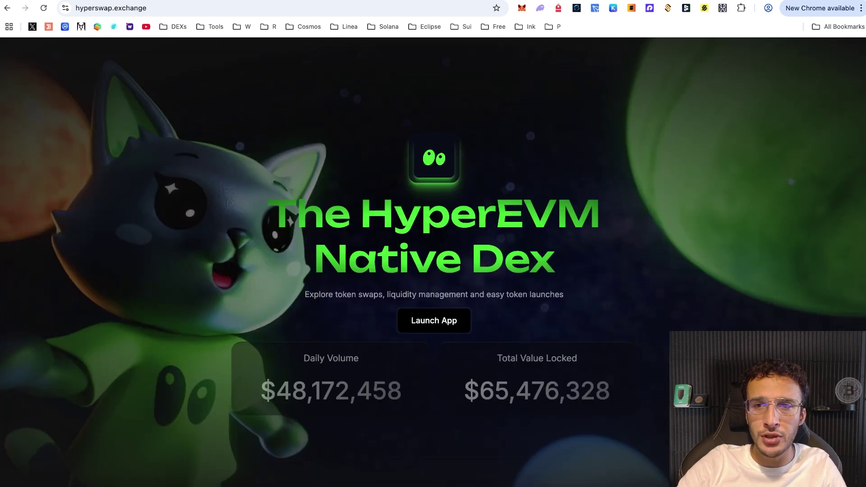
Step: Switch to HyperSwap, launch its swap app and set the pair to HYPE for feUSD
left_click(440, 328)
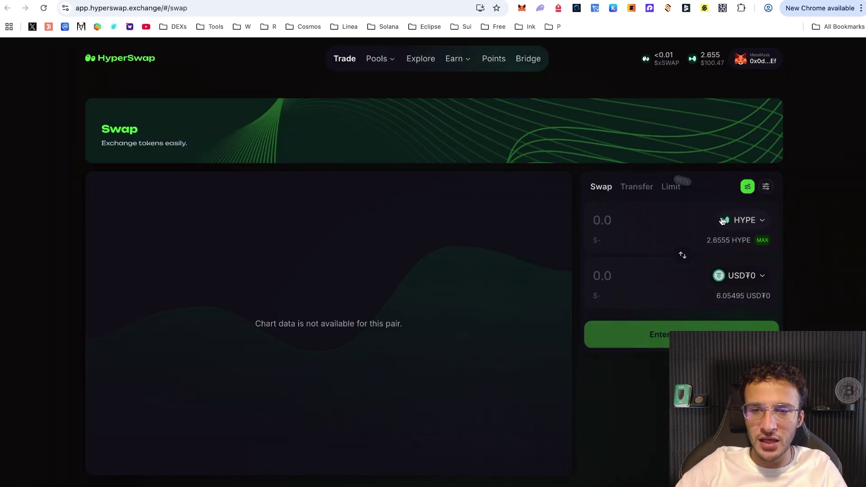
left_click(748, 220)
left_click(765, 283)
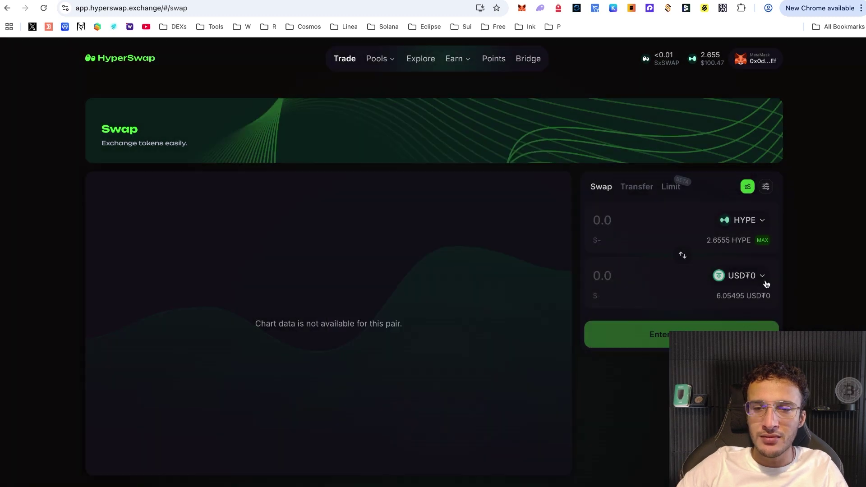
left_click(734, 276)
left_click(462, 395)
Step: Swap 0.08 HYPE for feUSD, confirming the swap and approving the transaction in the wallet
left_click(651, 224)
type("0.08")
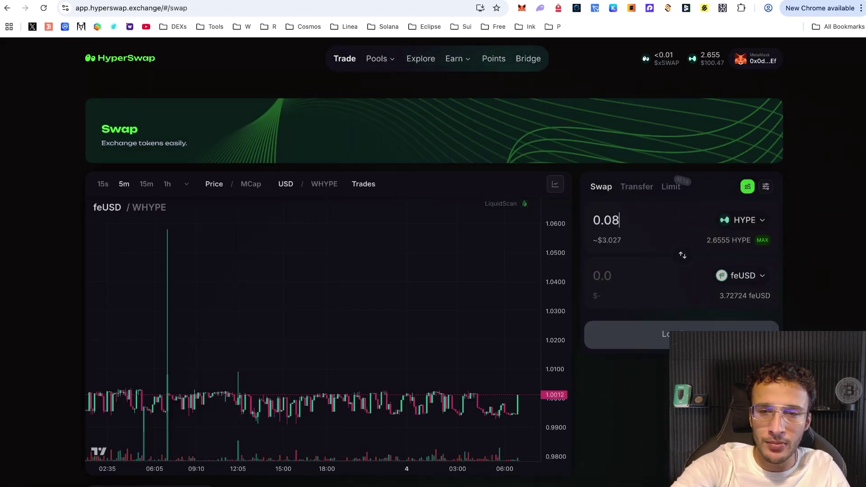
left_click(661, 339)
left_click(452, 343)
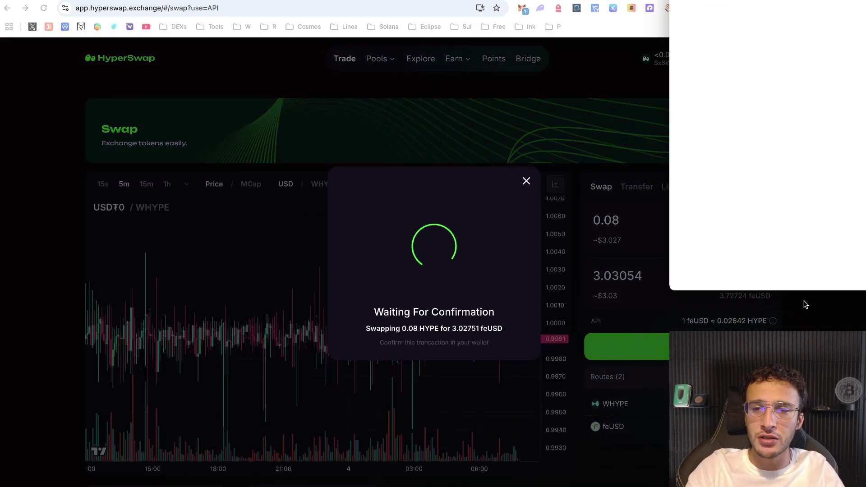
left_click(812, 270)
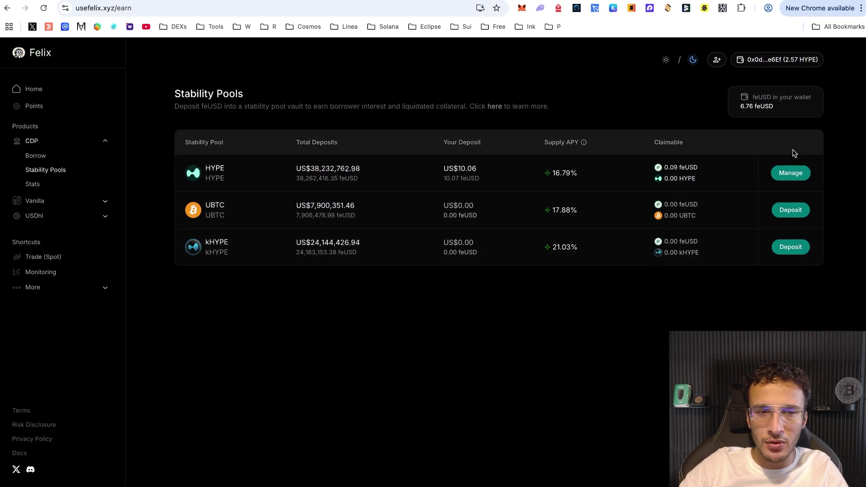
Step: Return to Felix and deposit 3 feUSD into the HYPE stability pool, confirming both the approval and the deposit in the wallet
left_click(790, 172)
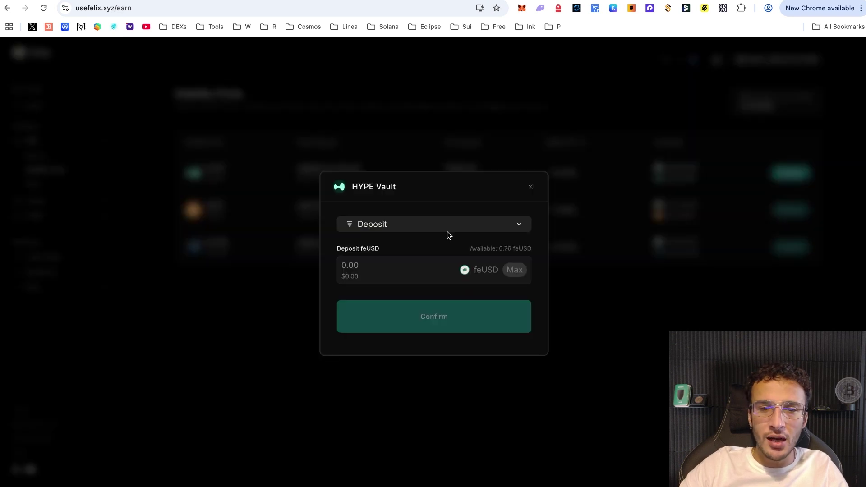
left_click(397, 270)
type("3")
left_click(427, 305)
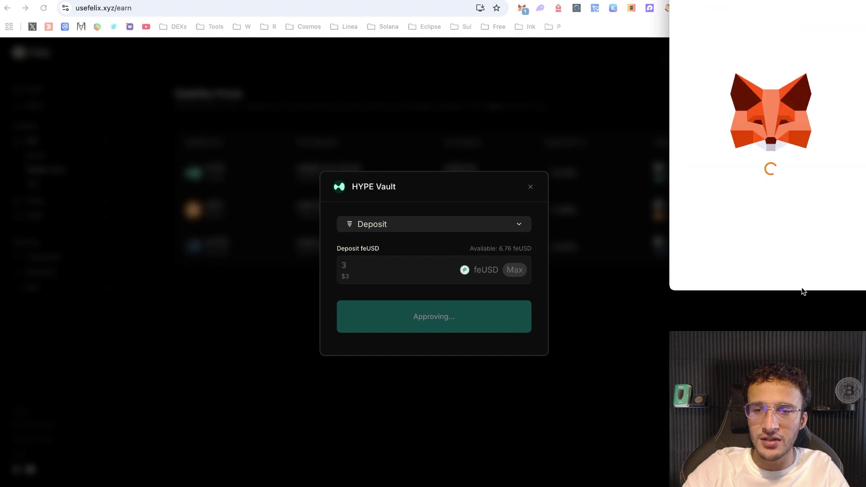
left_click(820, 269)
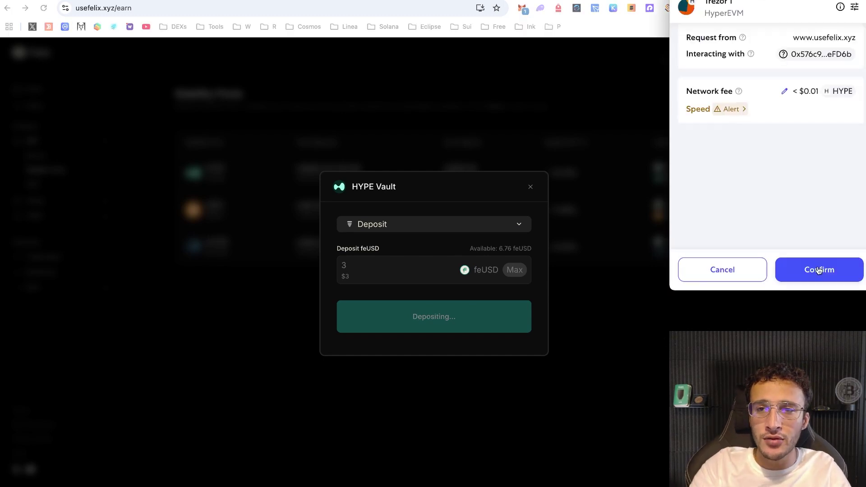
left_click(820, 269)
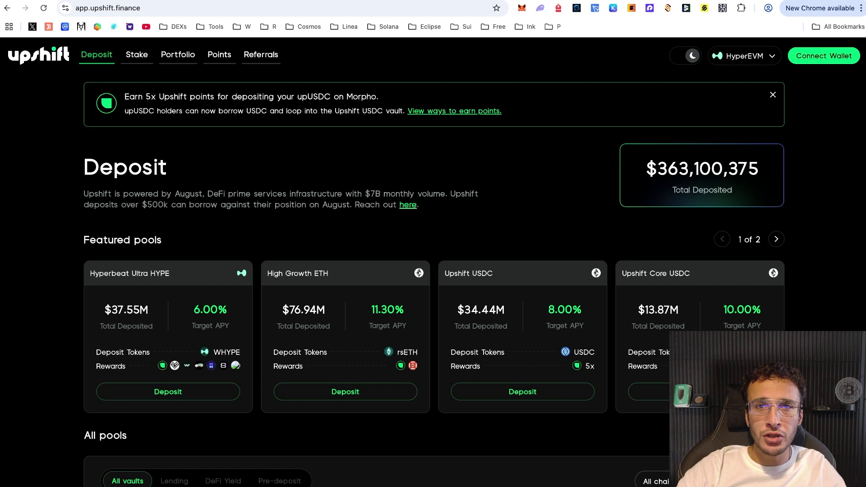
Step: Connect the MetaMask wallet to Upshift, accepting the Terms of Service and Privacy Notice and approving the wallet request
left_click(835, 64)
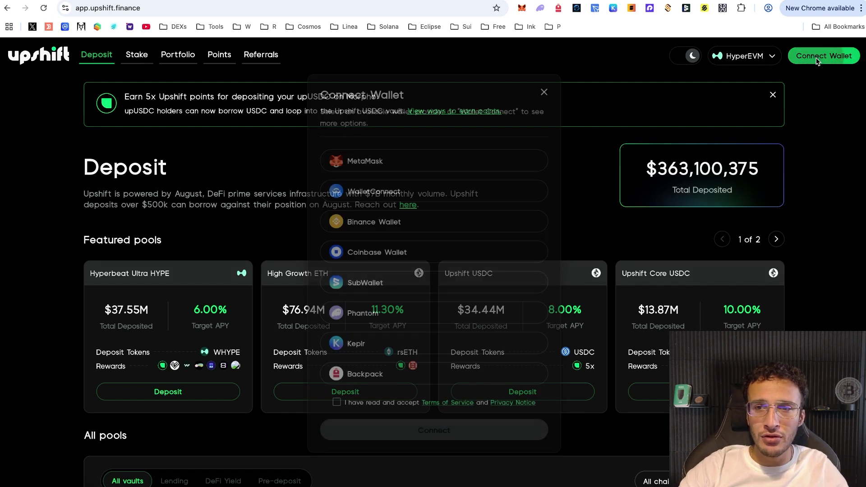
left_click(410, 166)
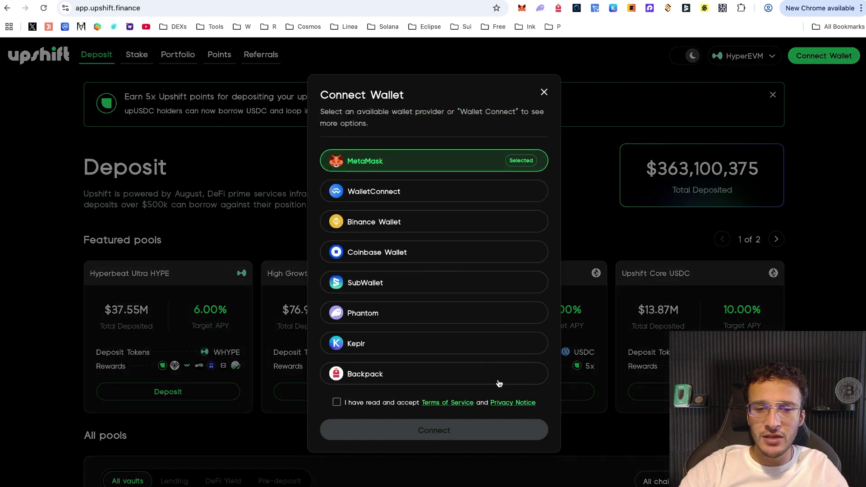
left_click(358, 407)
left_click(408, 430)
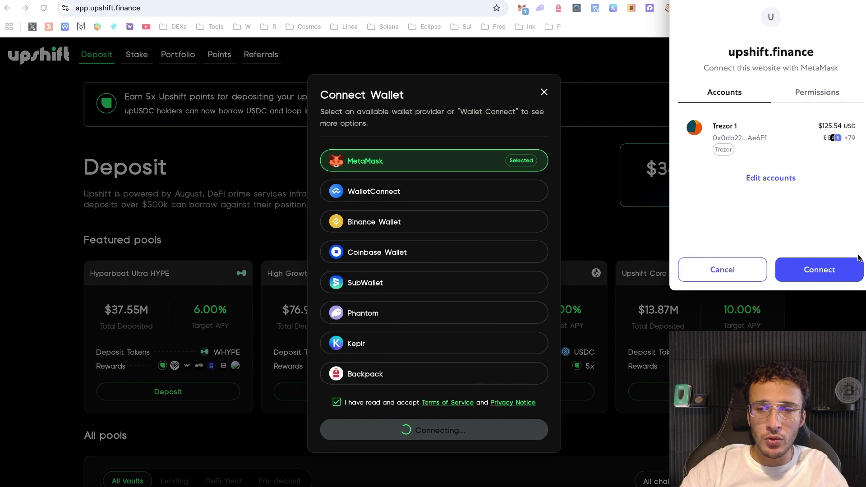
left_click(819, 271)
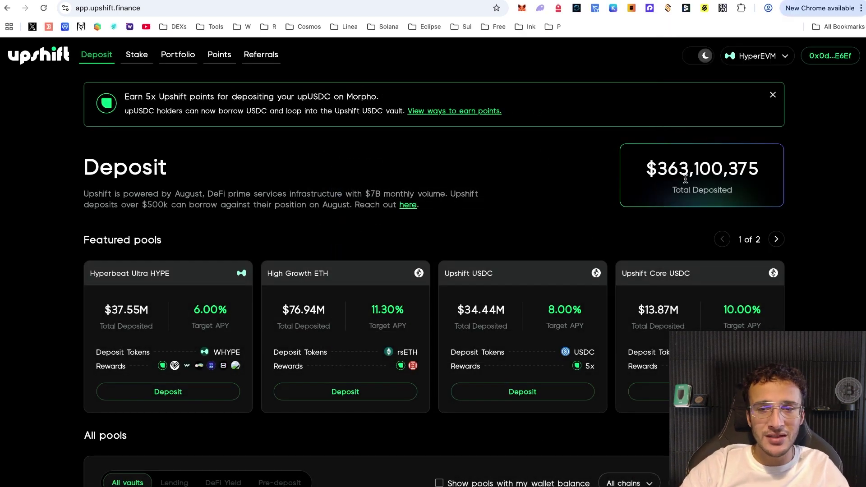
Step: Check Upshift's total deposited amount, the staking page and the active positions in the portfolio
left_click_drag(649, 169, 753, 169)
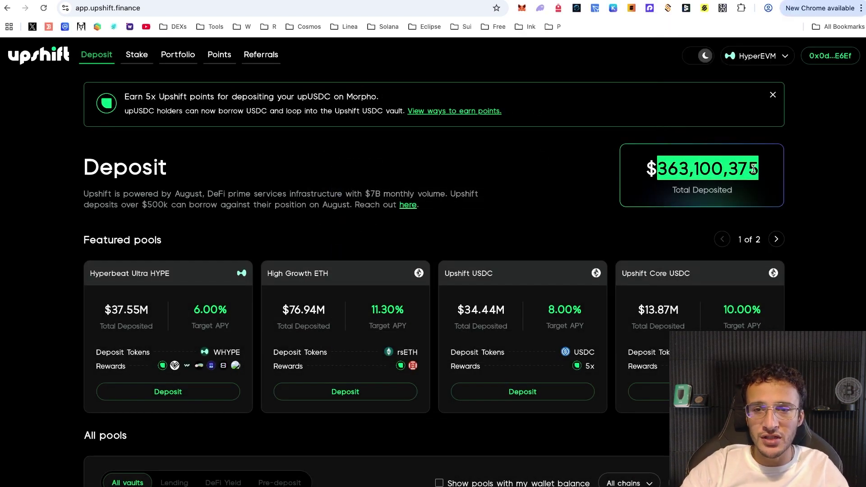
left_click(777, 174)
scroll(775, 206, "down", 1)
scroll(698, 199, "up", 1)
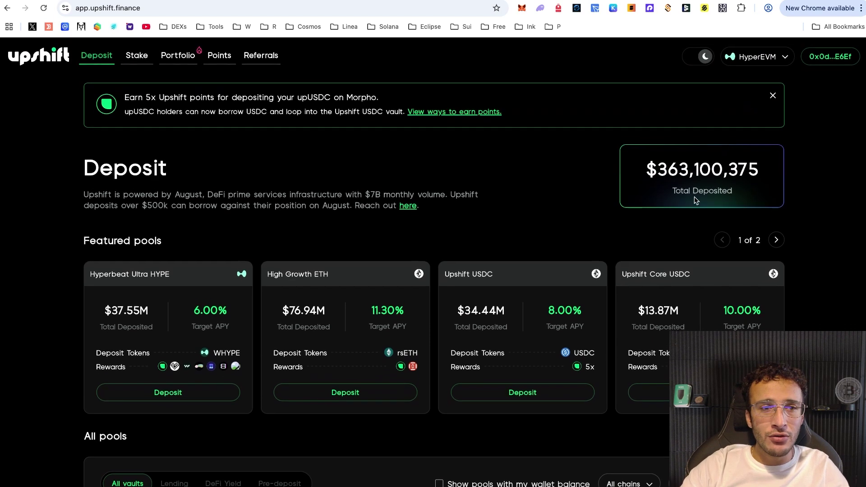
left_click(136, 55)
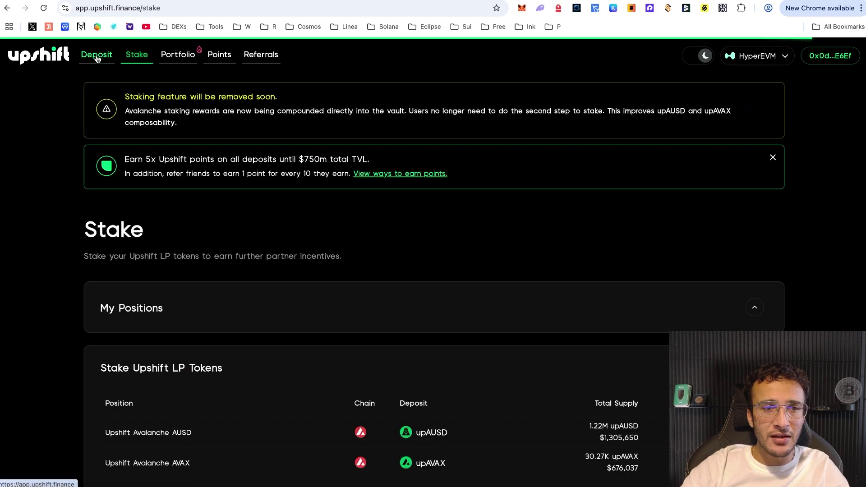
left_click(96, 55)
left_click(177, 55)
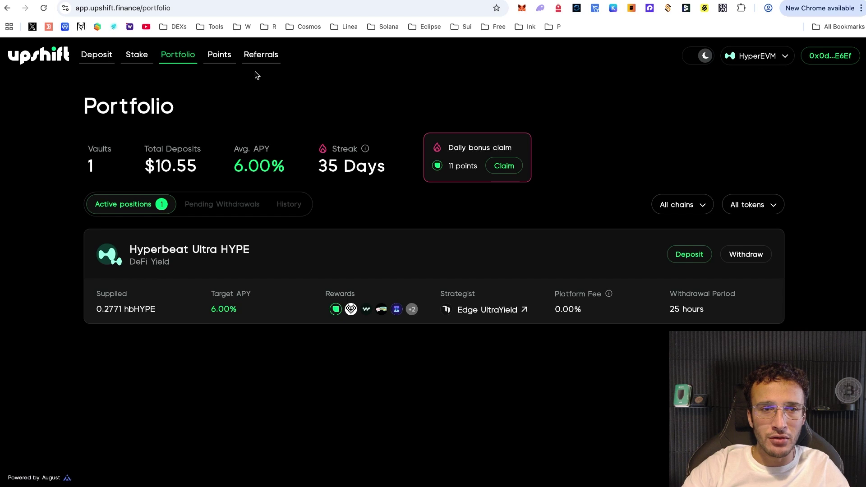
Step: Examine the Upshift points program, including how points work, the active rewards and the ways to earn points
left_click(219, 54)
scroll(494, 197, "down", 1)
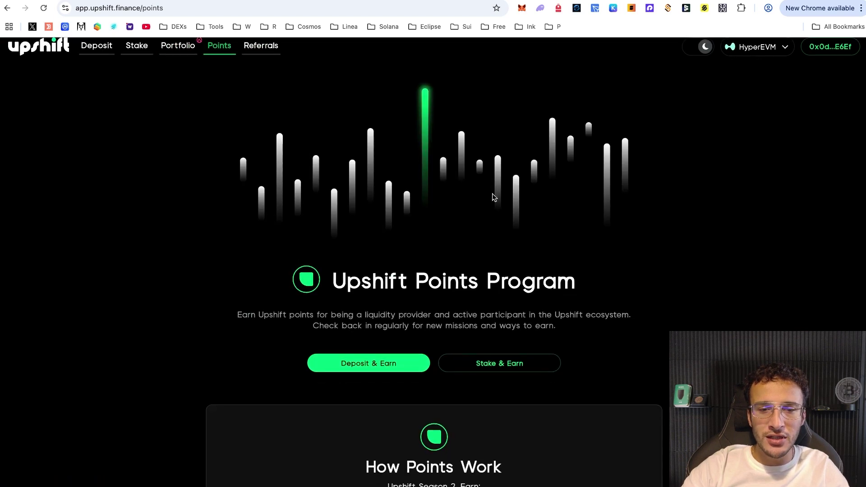
scroll(494, 197, "down", 8)
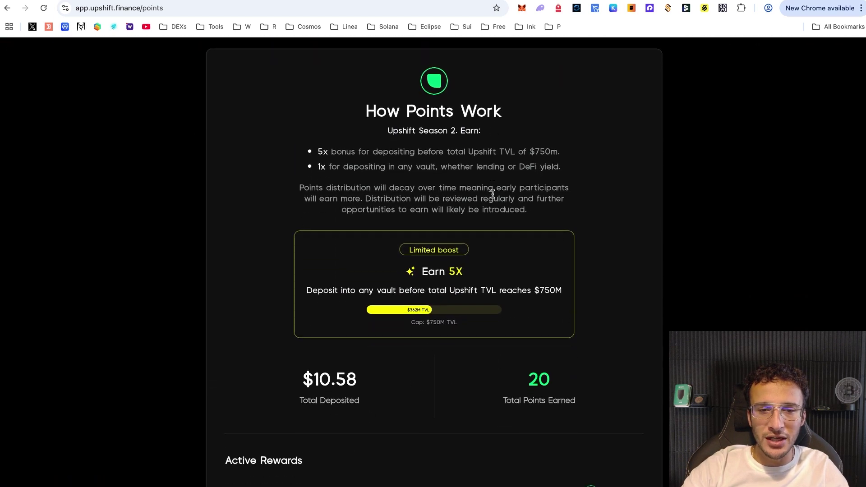
scroll(492, 194, "down", 3)
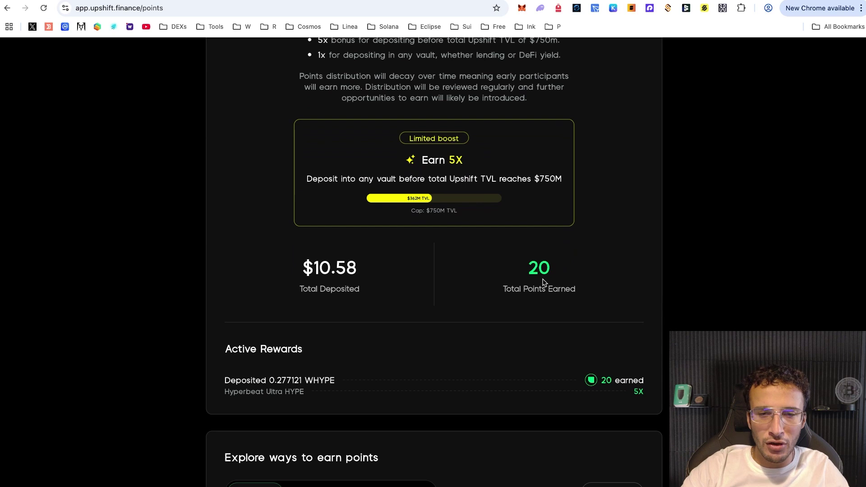
scroll(527, 277, "down", 2)
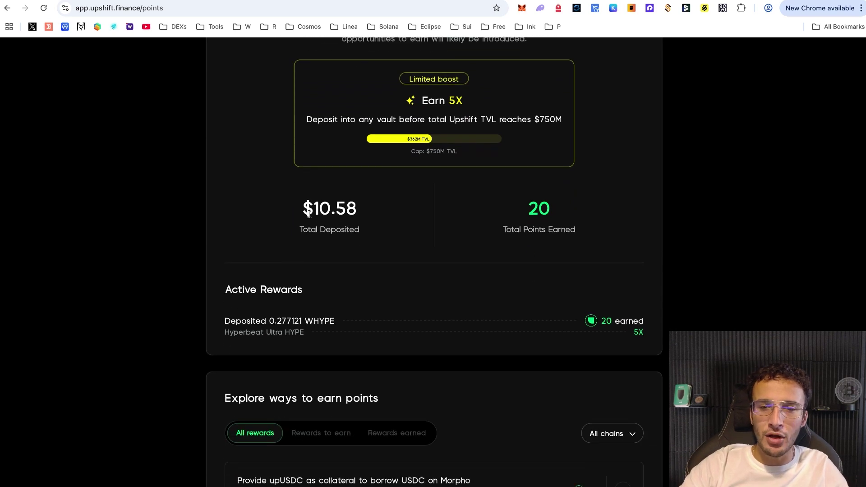
scroll(386, 219, "down", 3)
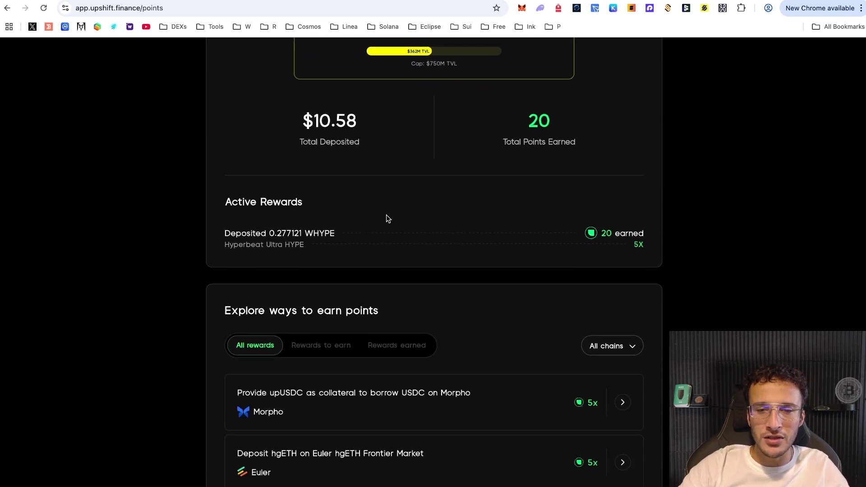
scroll(549, 227, "down", 2)
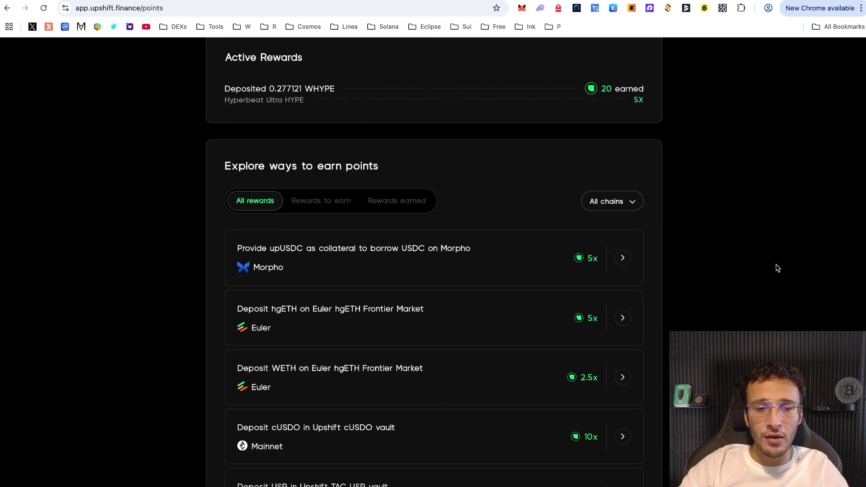
scroll(776, 267, "down", 5)
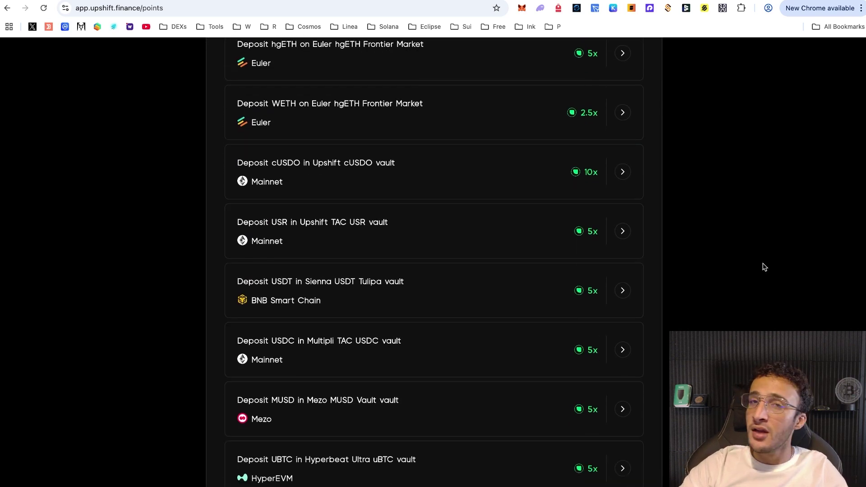
key("Home")
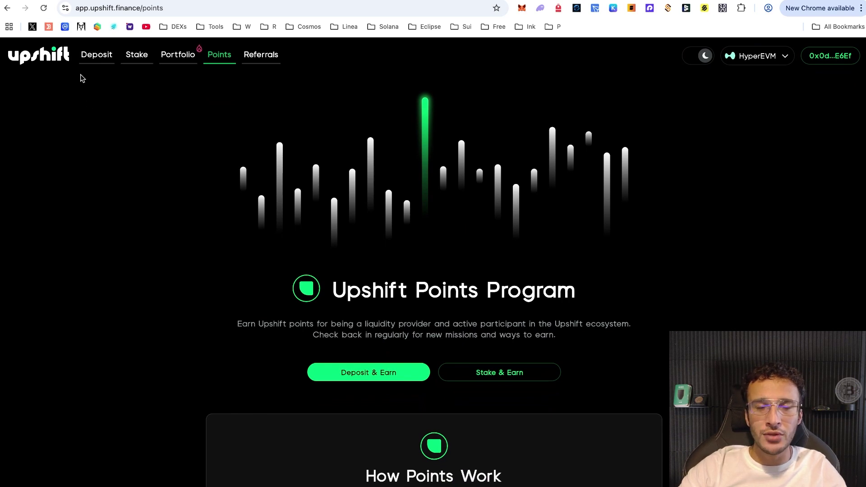
Step: Open Upshift's deposit page and look through the featured pools and the list of all vaults
left_click(96, 55)
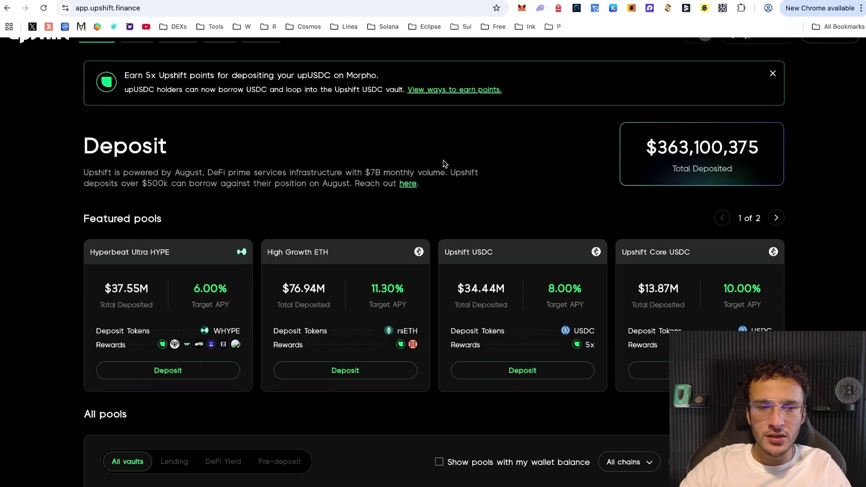
scroll(443, 162, "down", 2)
scroll(442, 164, "down", 3)
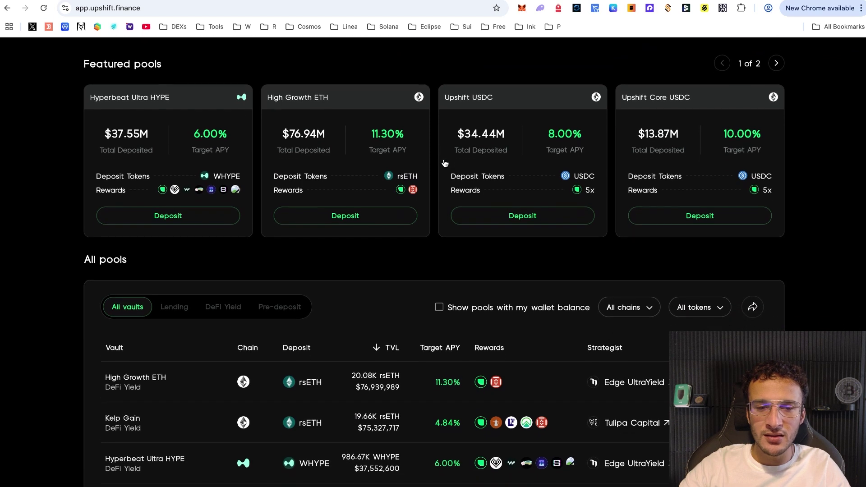
scroll(444, 163, "down", 2)
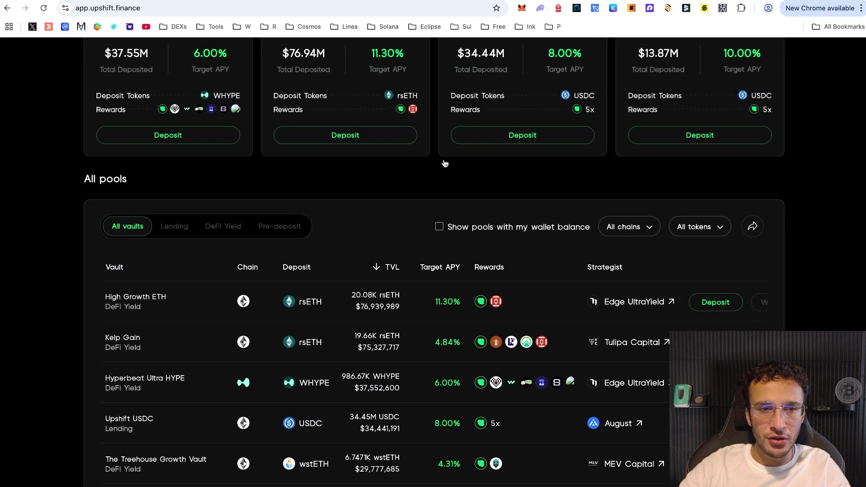
scroll(445, 164, "up", 3)
scroll(444, 165, "up", 1)
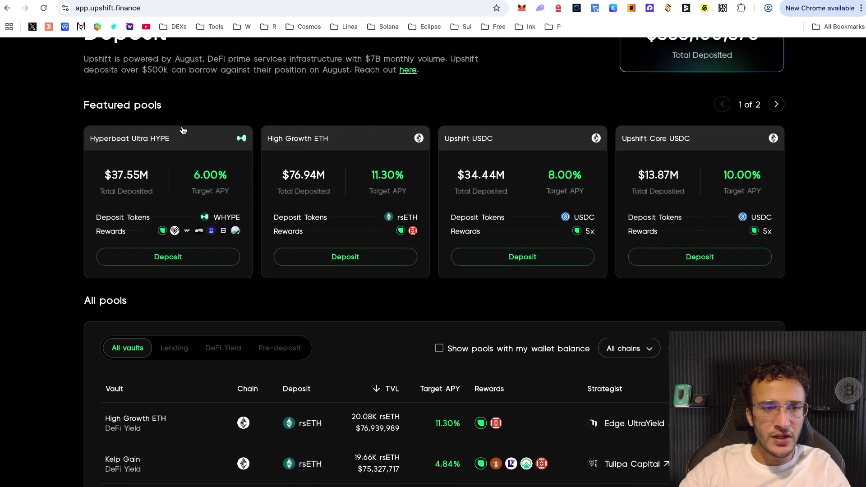
left_click(178, 264)
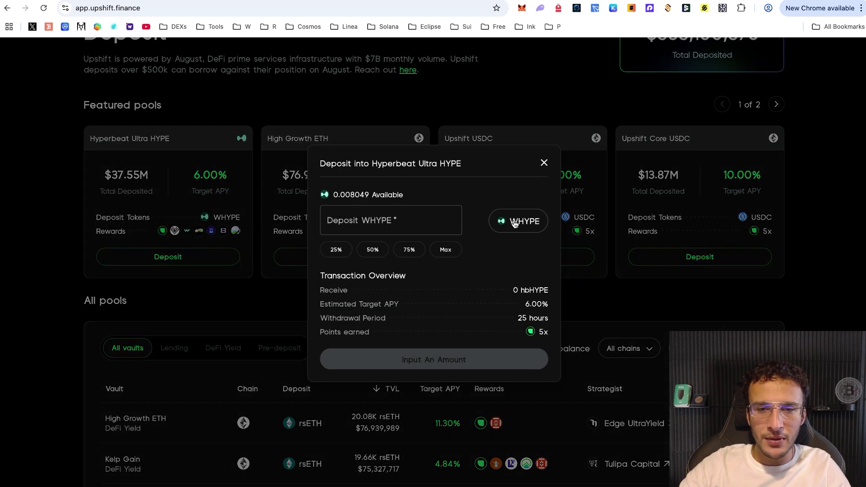
left_click(443, 251)
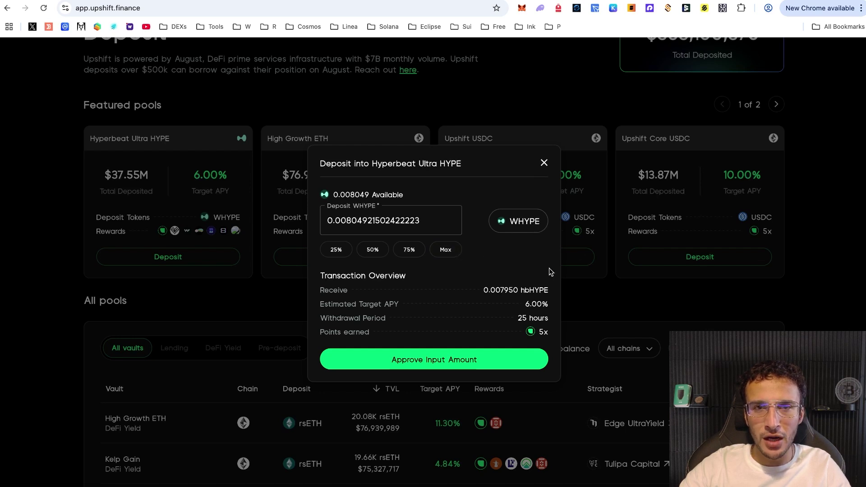
left_click(610, 267)
Step: Switch to HyperSwap and swap 0.03 HYPE for WHYPE, confirming the transaction in the MetaMask wallet
key("ctrl+Tab")
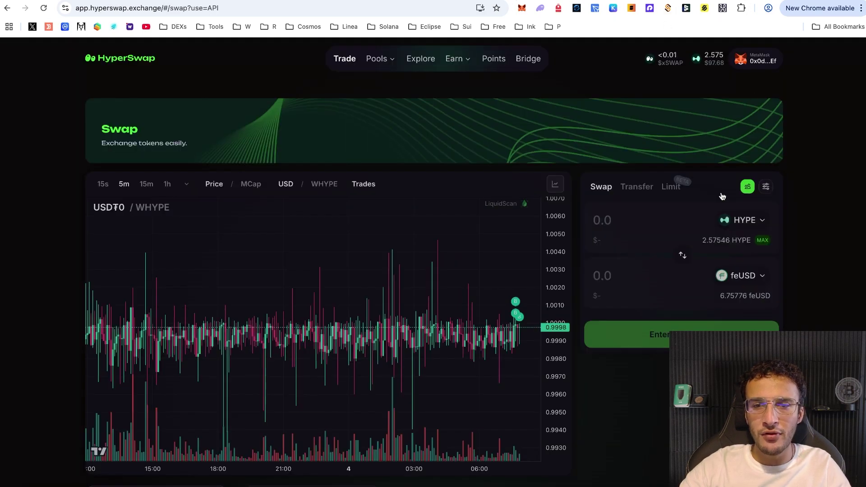
left_click(740, 276)
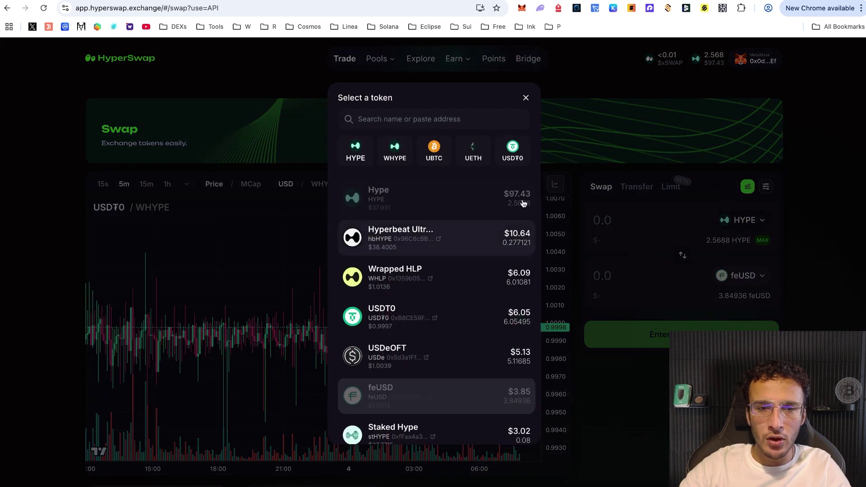
left_click(395, 155)
left_click(602, 220)
type("0.03")
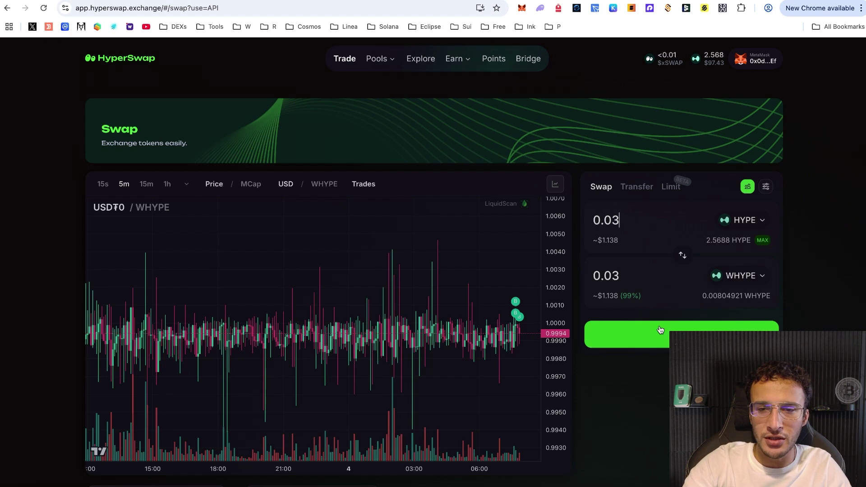
left_click(658, 339)
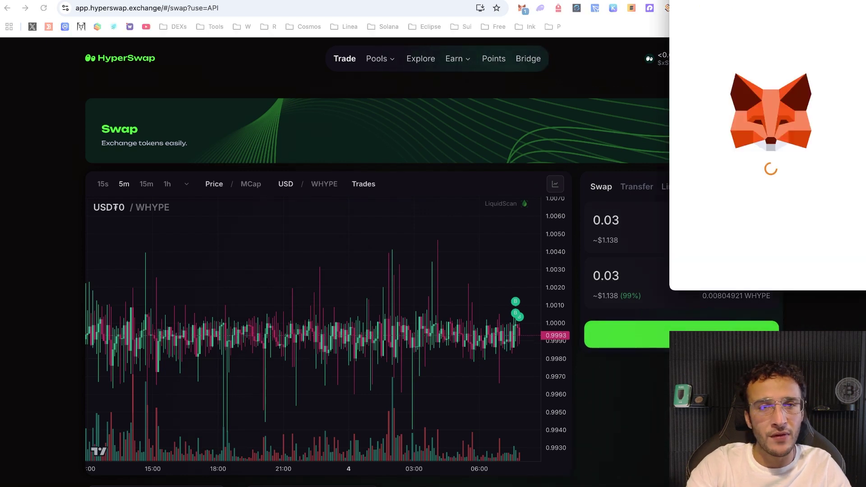
left_click(814, 273)
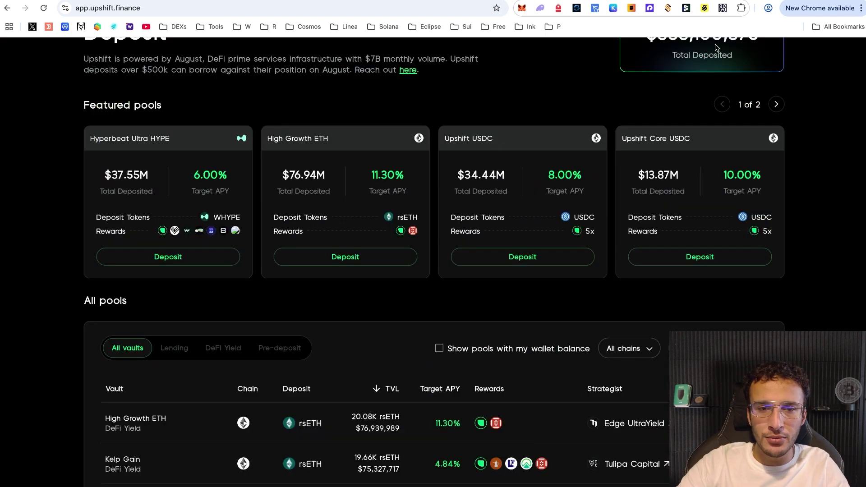
Step: Set the Upshift deposit into Hyperbeat Ultra HYPE to the maximum WHYPE and confirm the token approval in the wallet
left_click(203, 257)
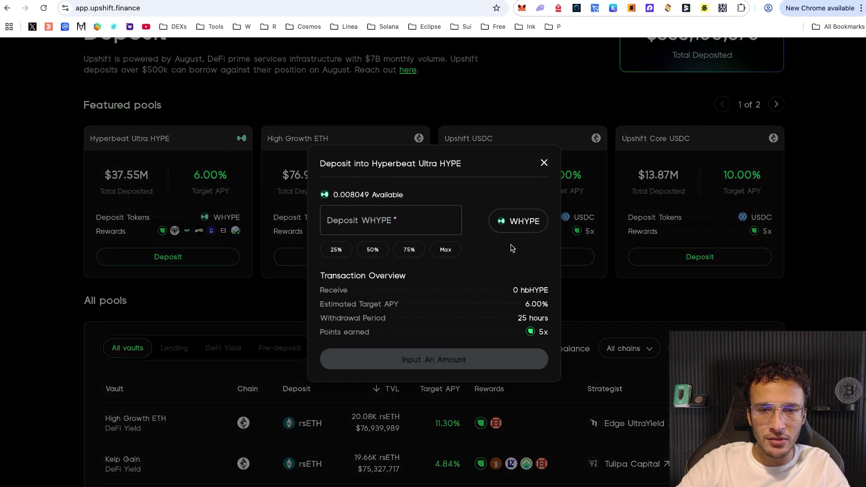
left_click(445, 250)
left_click(397, 359)
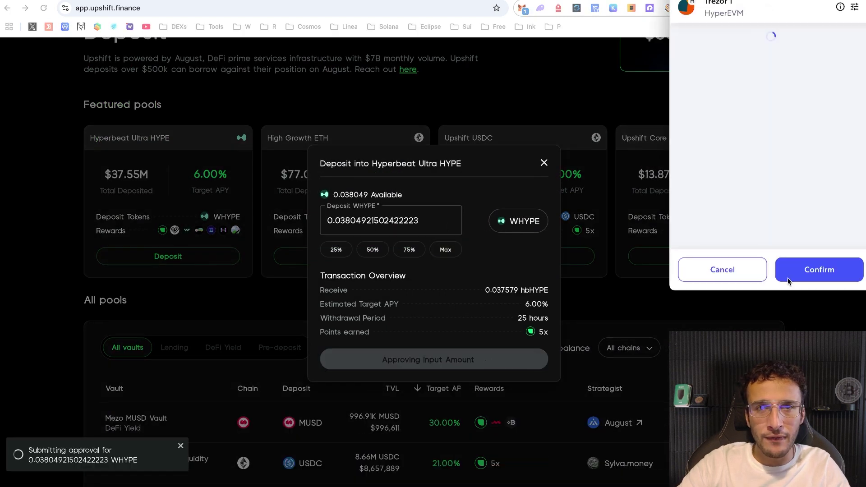
left_click(804, 270)
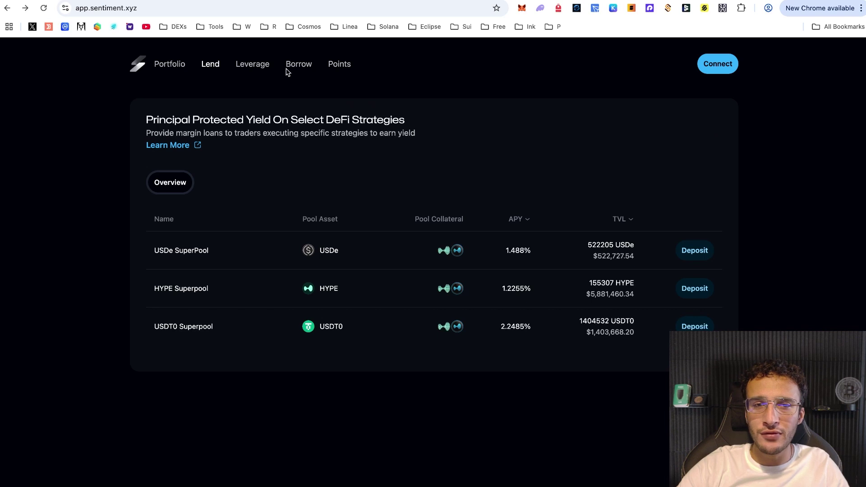
Step: Look through Sentiment's points, borrowing and leverage pages and return to the lending overview
left_click(344, 64)
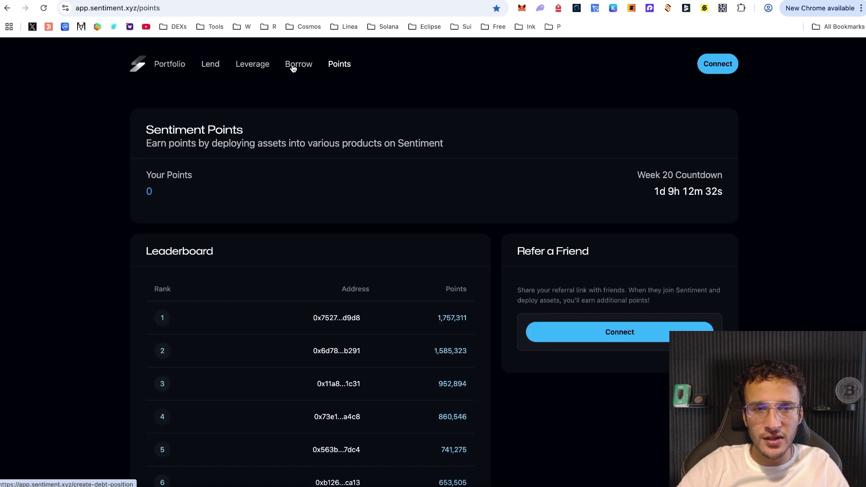
left_click(293, 66)
left_click(246, 64)
left_click(208, 64)
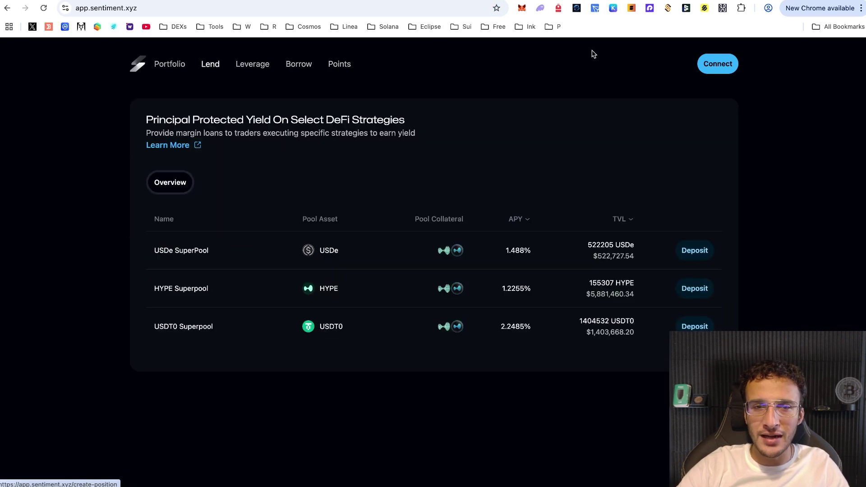
Step: Connect the MetaMask wallet to Sentiment and approve the connection request in the wallet
left_click(720, 62)
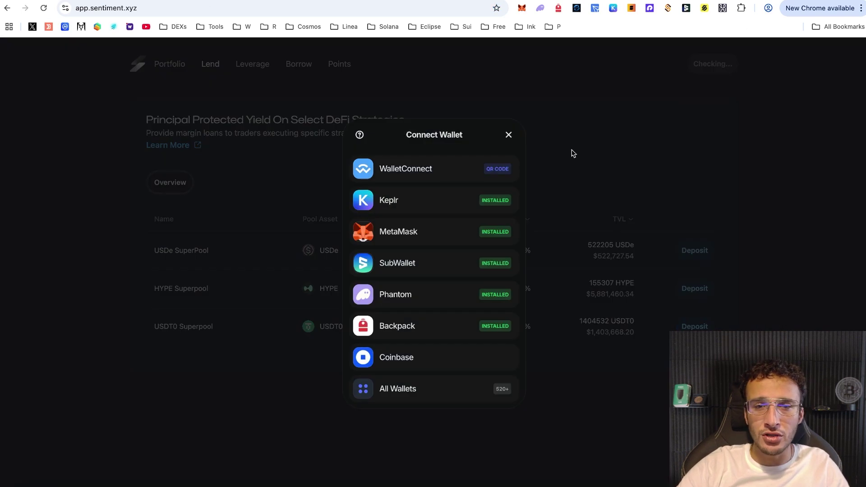
left_click(449, 238)
left_click(816, 267)
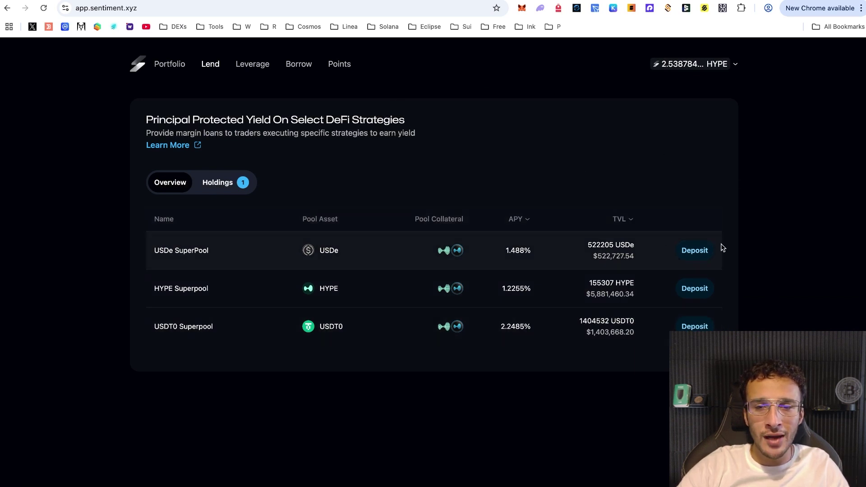
Step: Deposit 0.08 HYPE into Sentiment's HYPE Superpool and confirm the transaction in the wallet
left_click(702, 289)
left_click(633, 289)
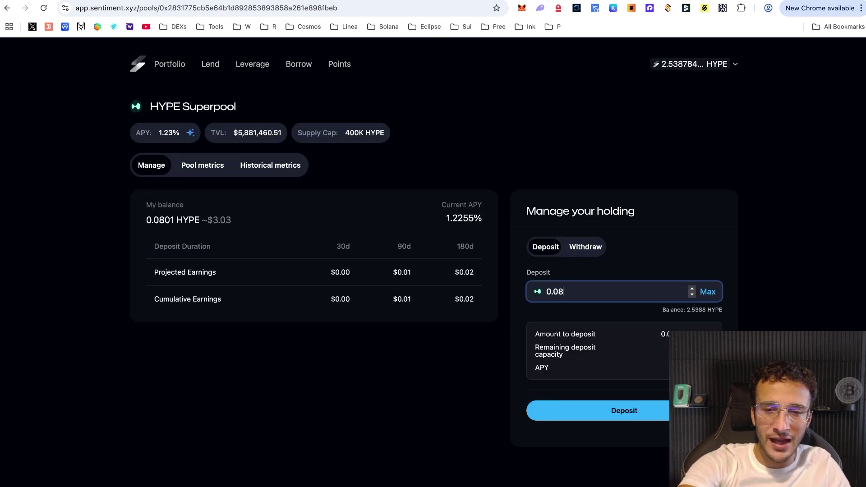
type("0.08")
left_click(624, 410)
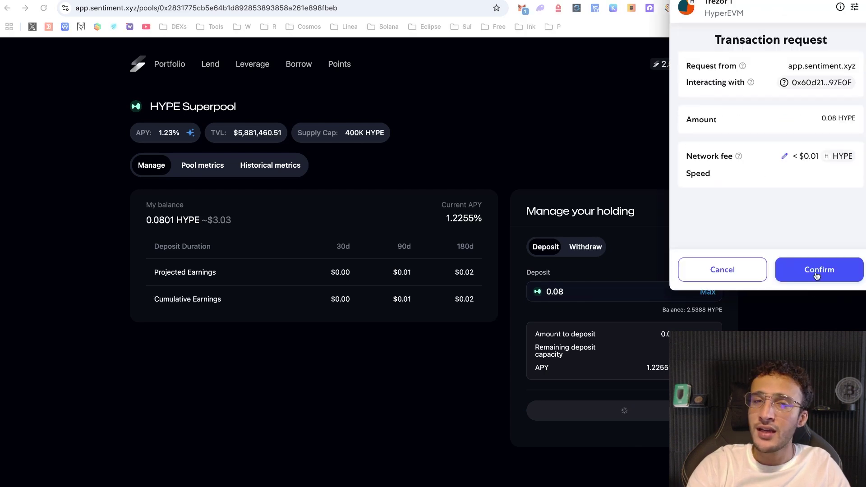
left_click(835, 269)
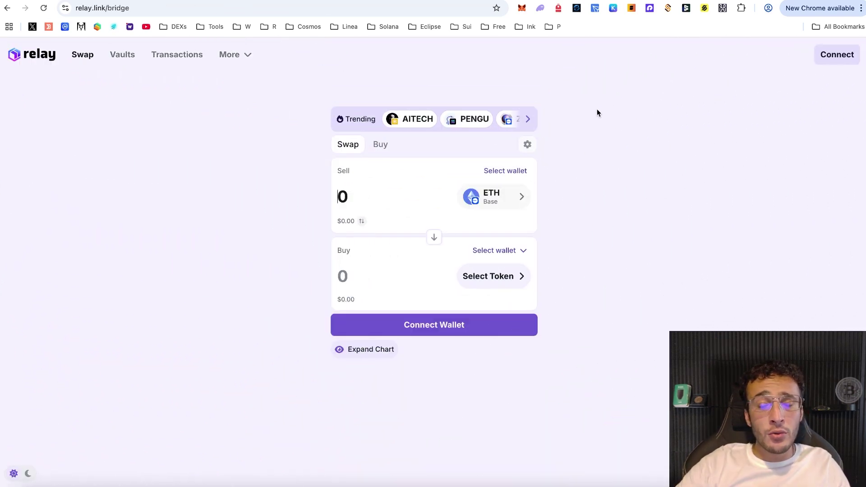
Step: Connect the MetaMask wallet to Relay and approve the connection request in the wallet
left_click(455, 326)
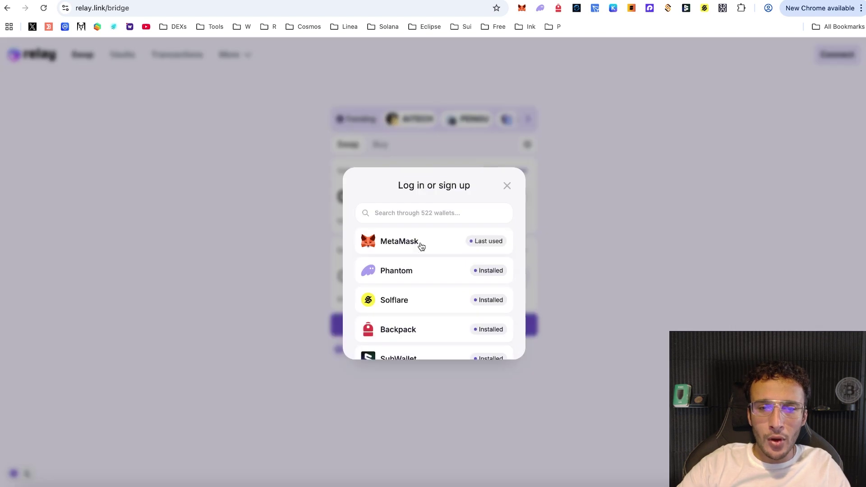
left_click(423, 244)
left_click(451, 304)
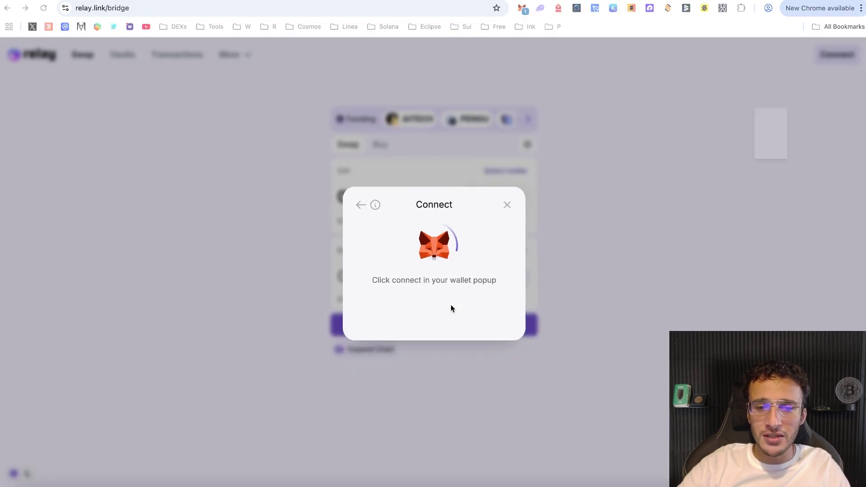
left_click(839, 275)
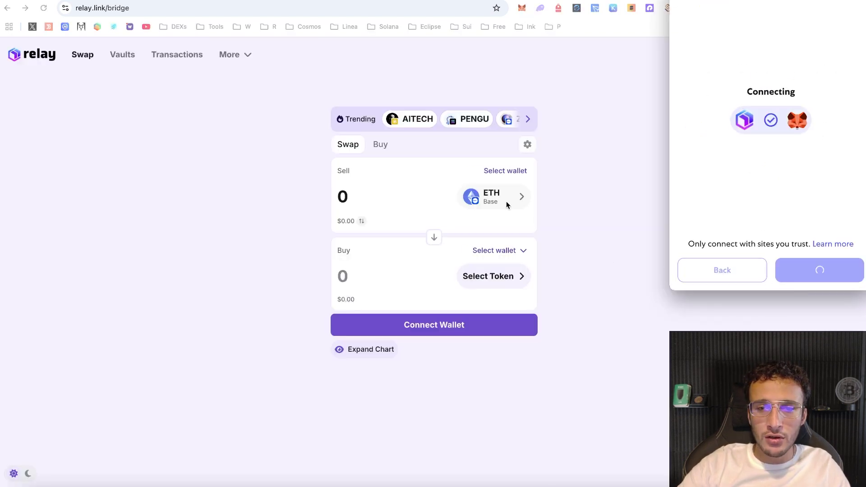
Step: Choose HYPE on the HyperEVM chain as the token to sell in the Relay swap
left_click(493, 195)
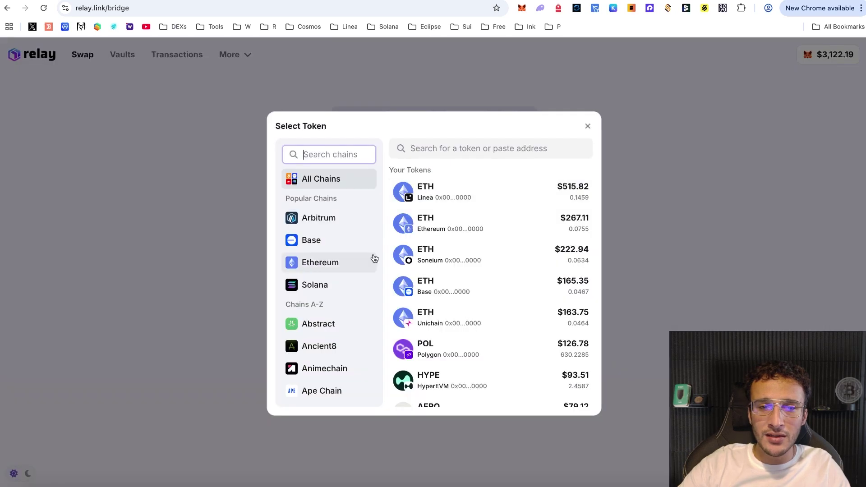
scroll(336, 280, "down", 5)
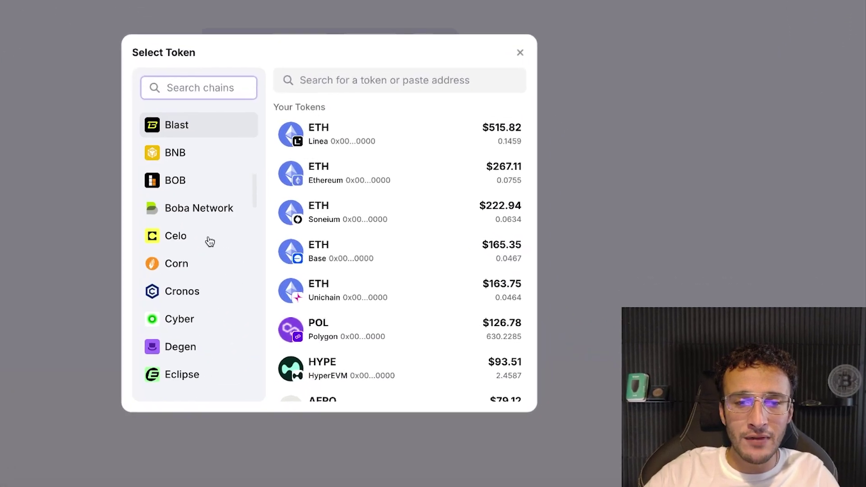
scroll(209, 243, "down", 8)
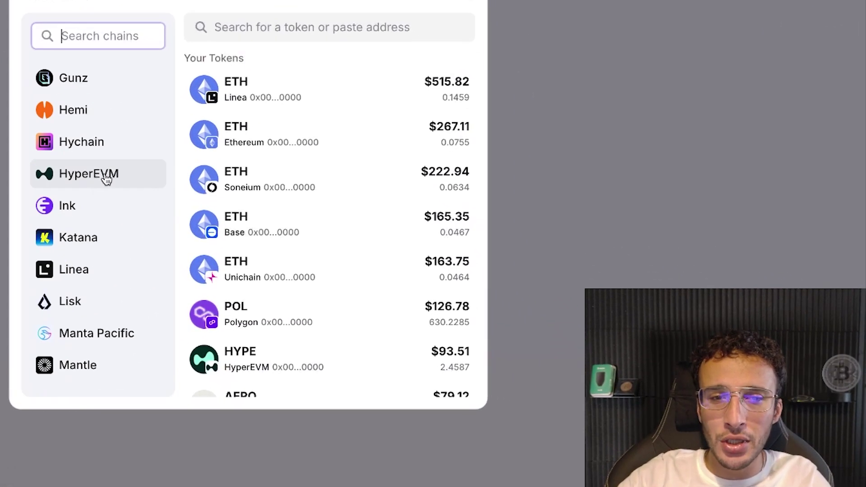
left_click(106, 179)
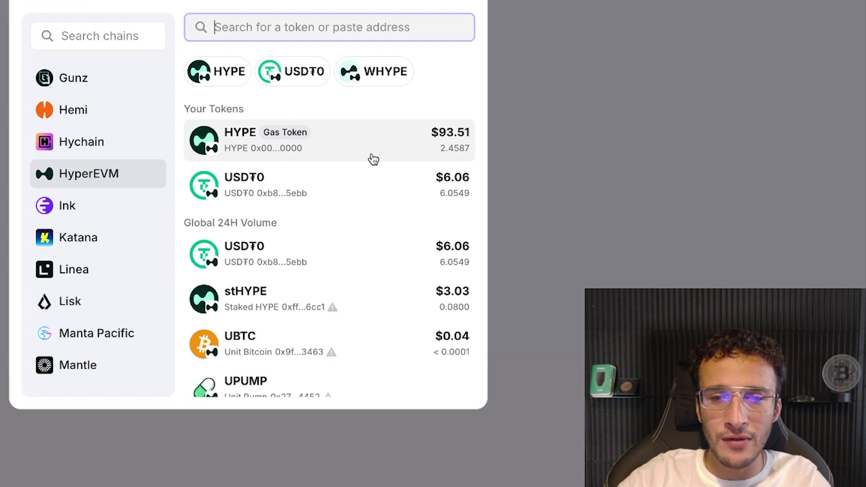
left_click(385, 145)
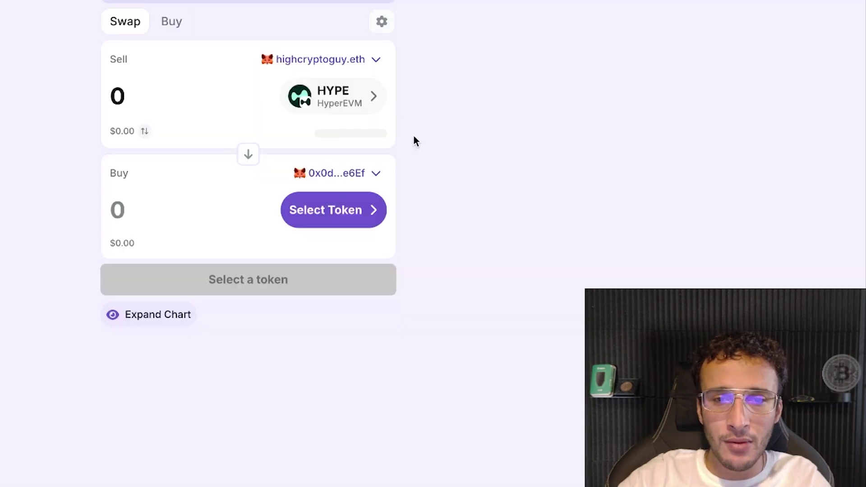
Step: Look through the HyperEVM tokens available to buy and choose USD₮0 on HyperEVM as the token to receive
left_click(329, 214)
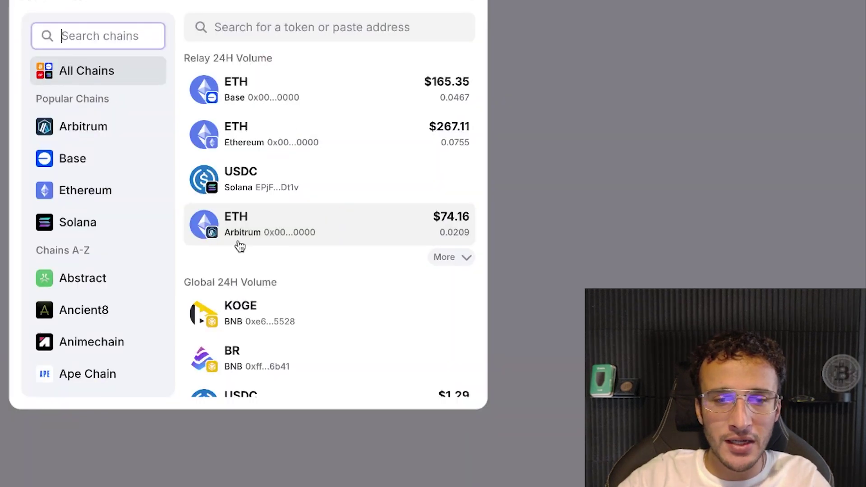
scroll(137, 248, "down", 10)
scroll(140, 248, "down", 2)
scroll(139, 247, "down", 2)
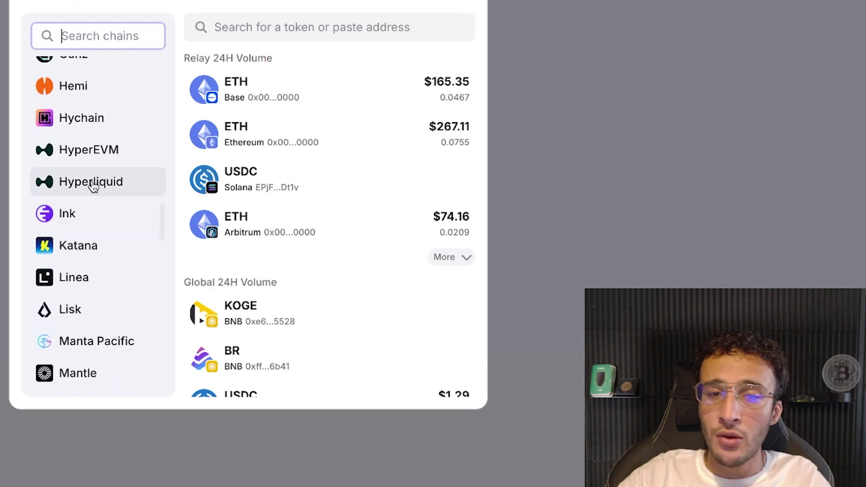
left_click(108, 160)
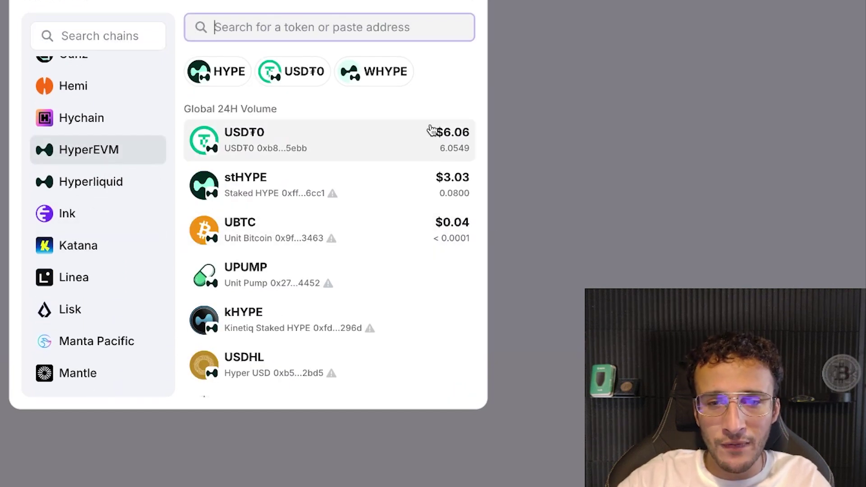
scroll(442, 183, "down", 5)
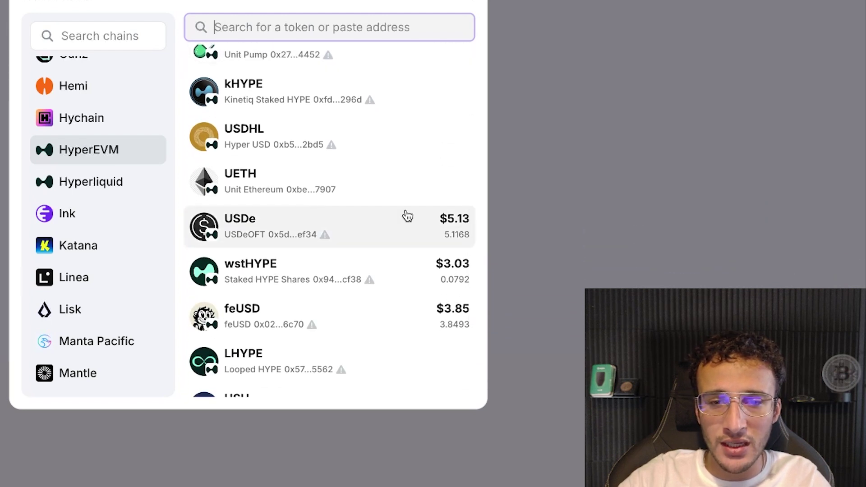
scroll(407, 215, "down", 4)
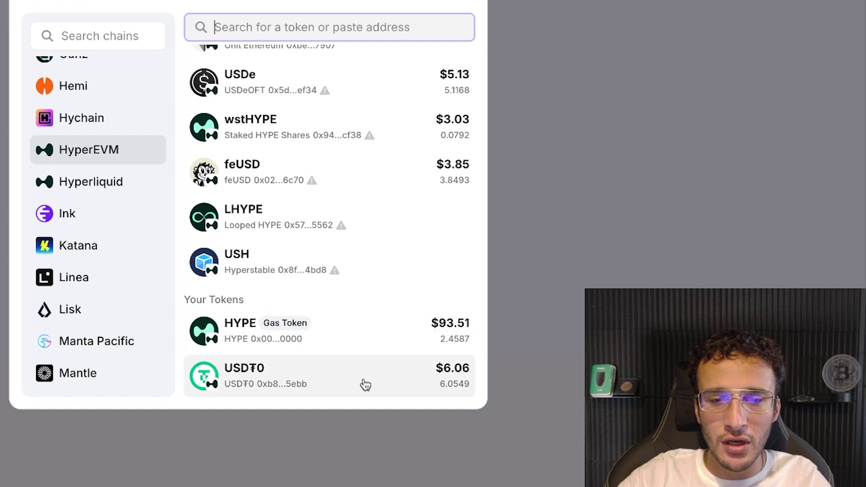
scroll(350, 374, "up", 10)
left_click(407, 141)
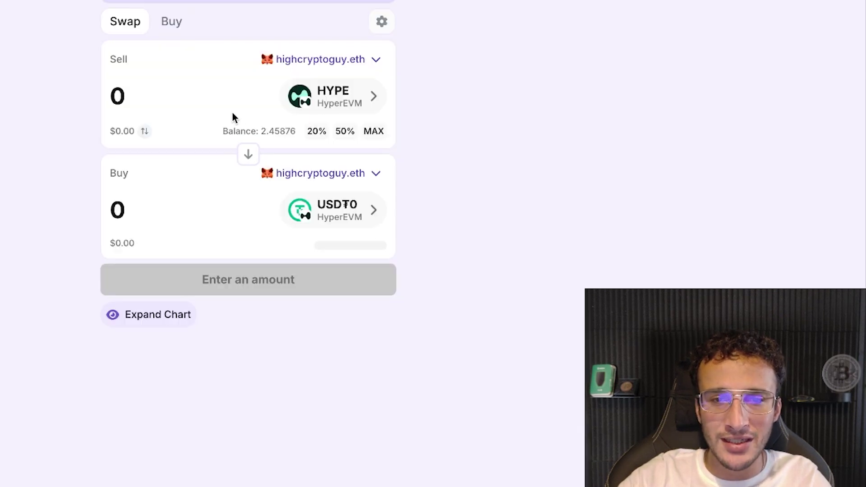
Step: Swap 0.28 HYPE for USD₮0 on HyperEVM, confirm the transaction in the wallet and close the transaction details
type("0.")
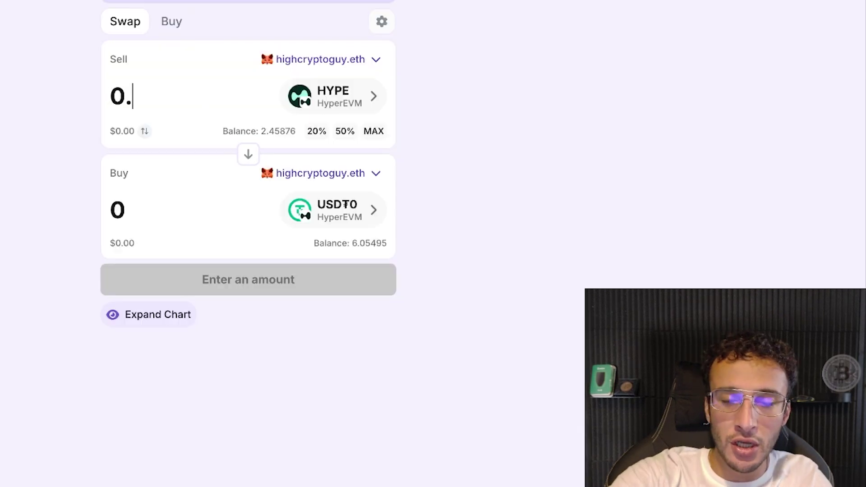
type("28")
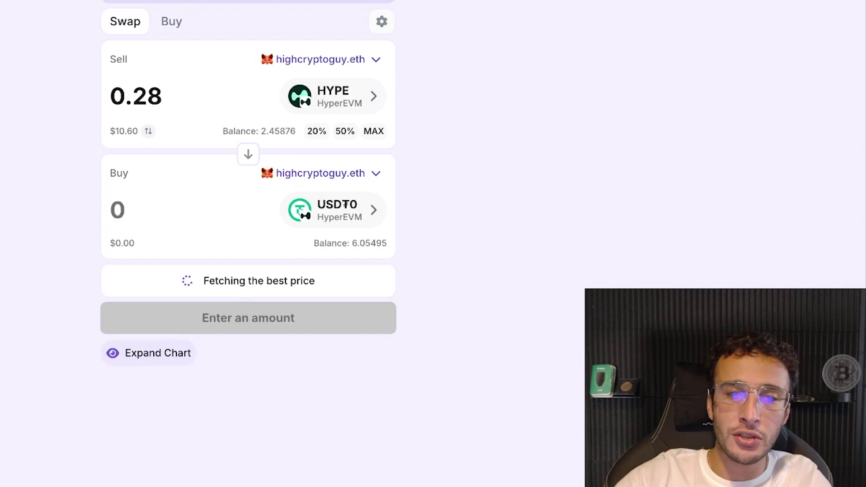
left_click(344, 339)
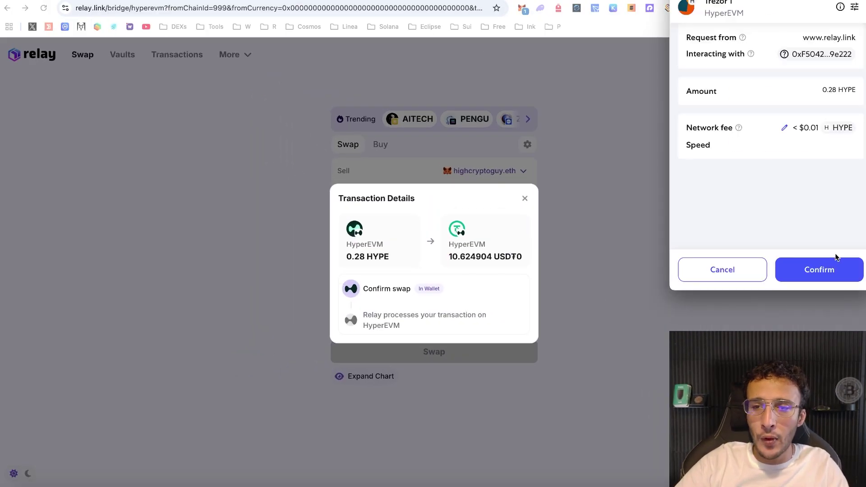
left_click(808, 268)
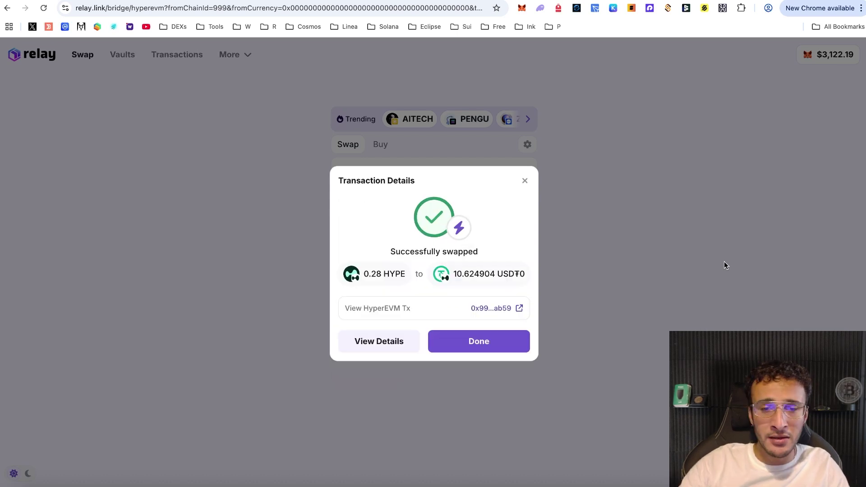
left_click(501, 339)
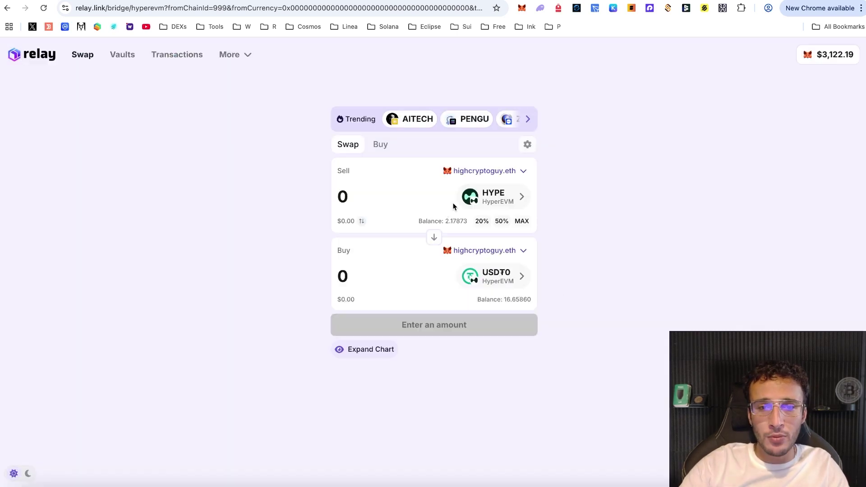
Step: Reverse the swap direction so HYPE on HyperEVM is bought, and choose ETH on Linea as the token to sell
left_click(432, 238)
left_click(515, 205)
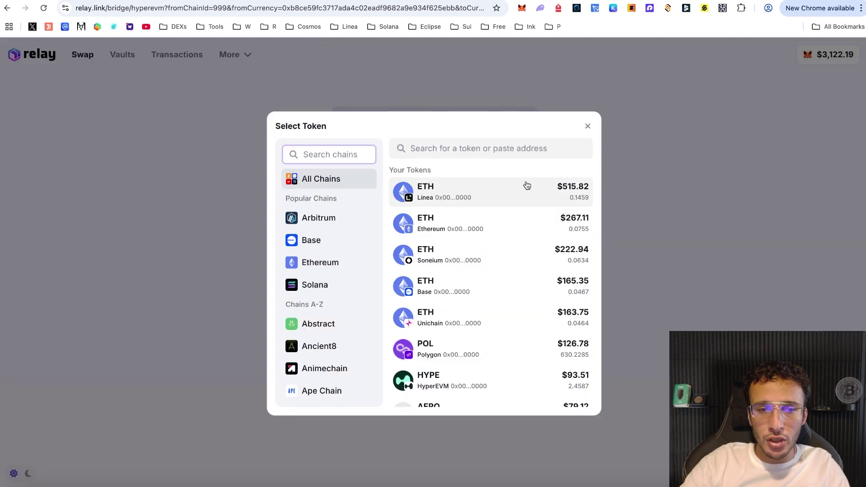
left_click(524, 195)
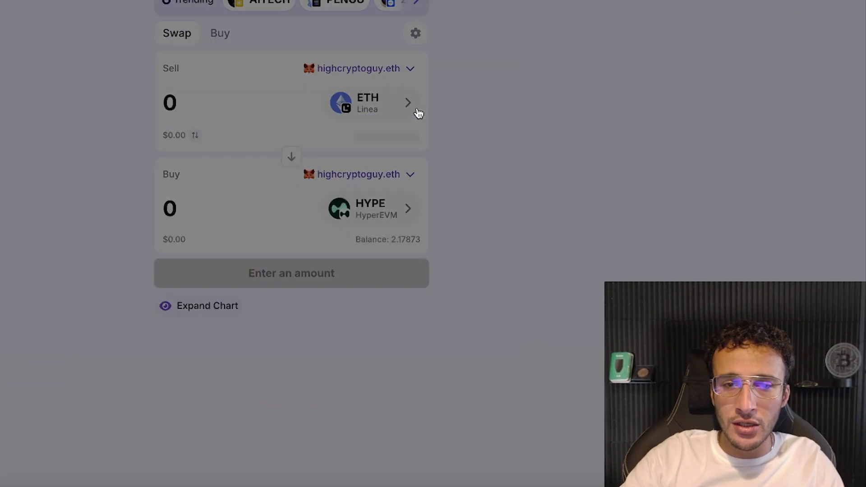
Step: Set the sell amount to 0.008 ETH, start the swap into HYPE and confirm the transaction in the wallet
type(".08")
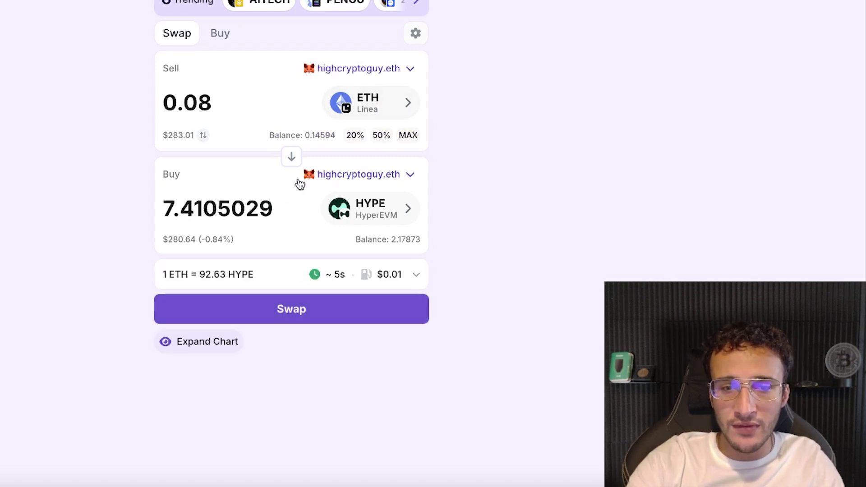
key("BackSpace")
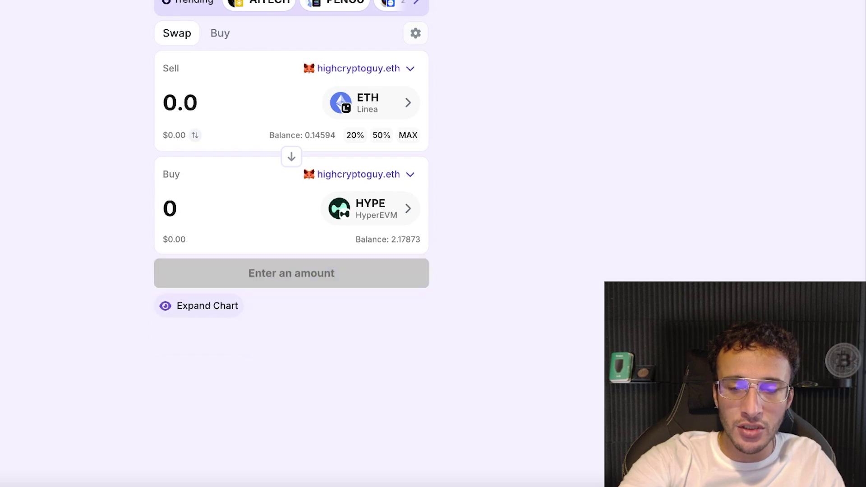
type("08")
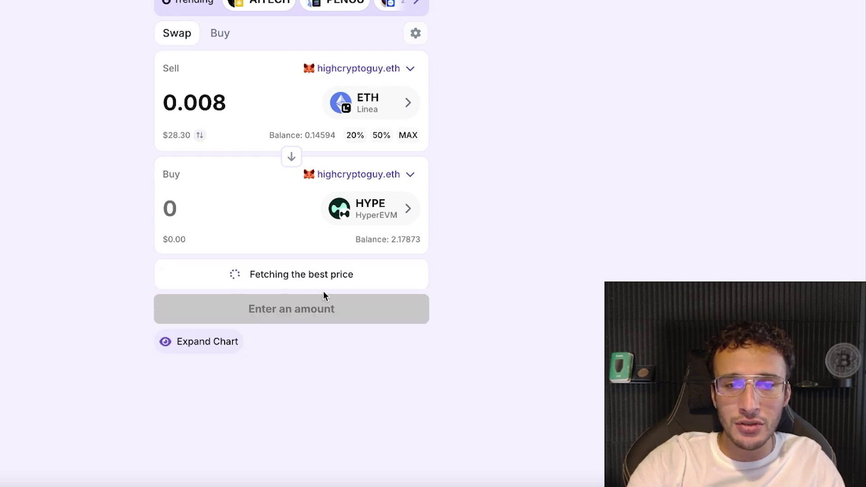
left_click(339, 311)
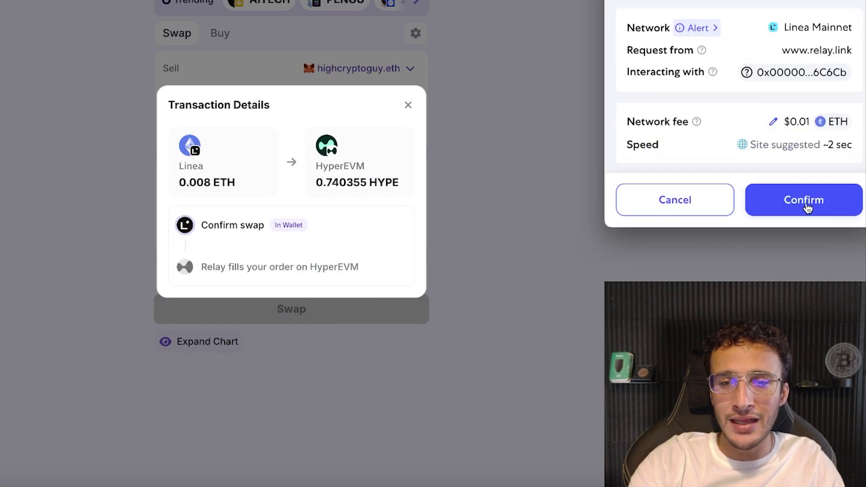
left_click(807, 202)
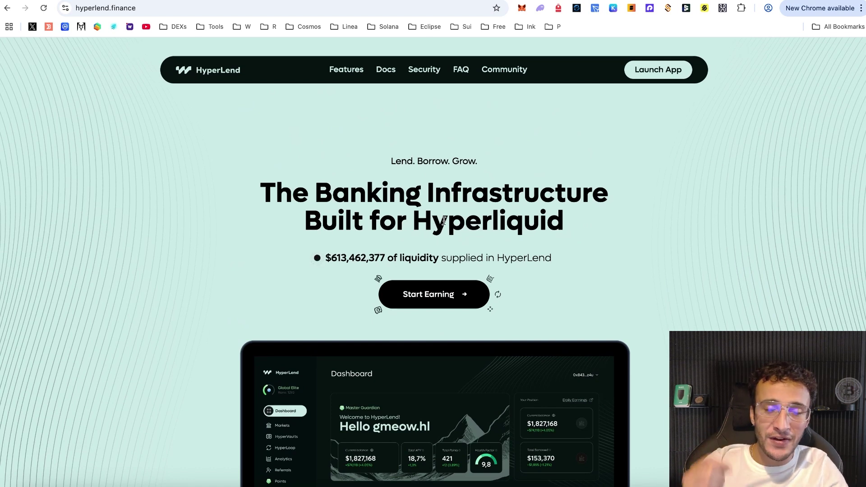
Step: Launch the HyperLend app, connect the MetaMask wallet and approve the connection request
left_click(658, 70)
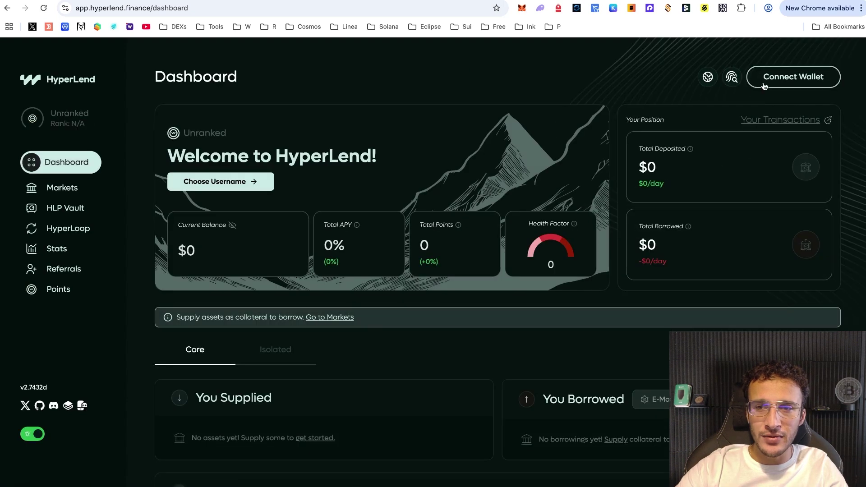
left_click(811, 82)
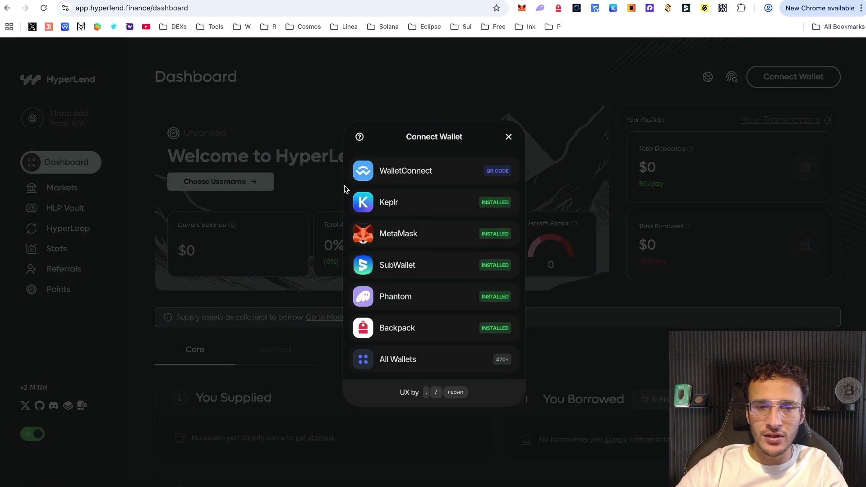
left_click(412, 234)
left_click(825, 272)
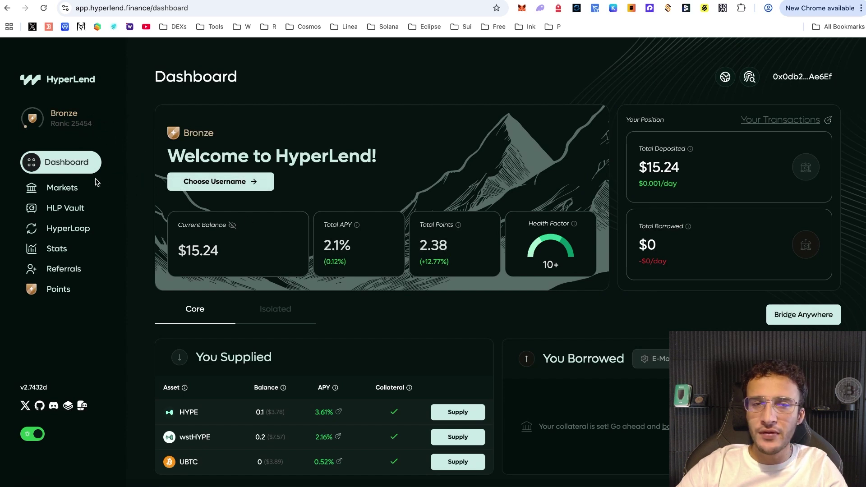
Step: Review the account's total points and weekly points history in HyperLend, and view the HLP Vault page
left_click(70, 290)
left_click(435, 391)
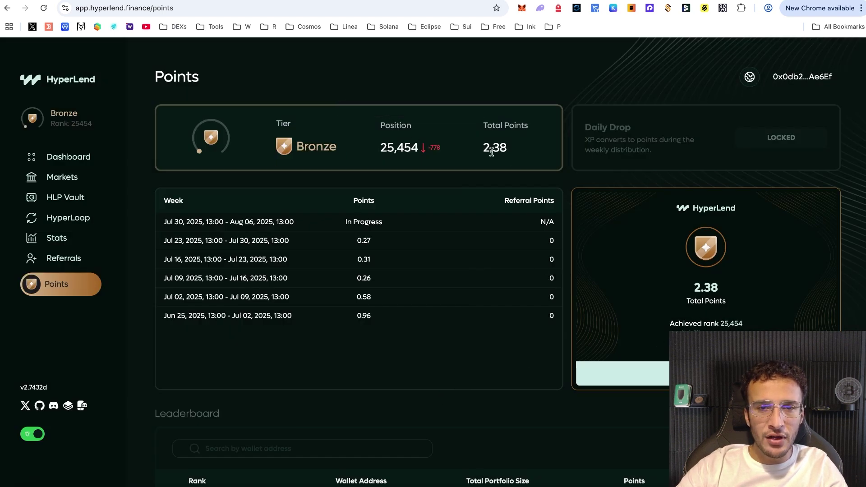
left_click_drag(483, 147, 508, 148)
scroll(507, 148, "down", 1)
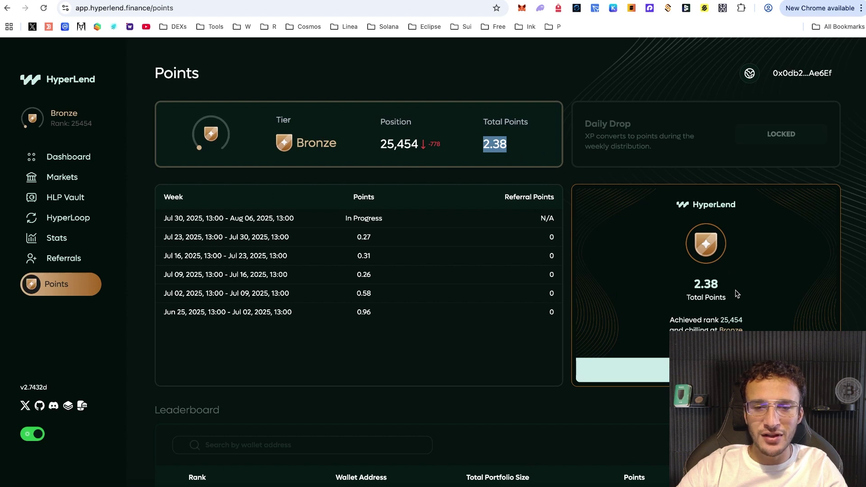
scroll(737, 294, "down", 3)
scroll(704, 264, "up", 3)
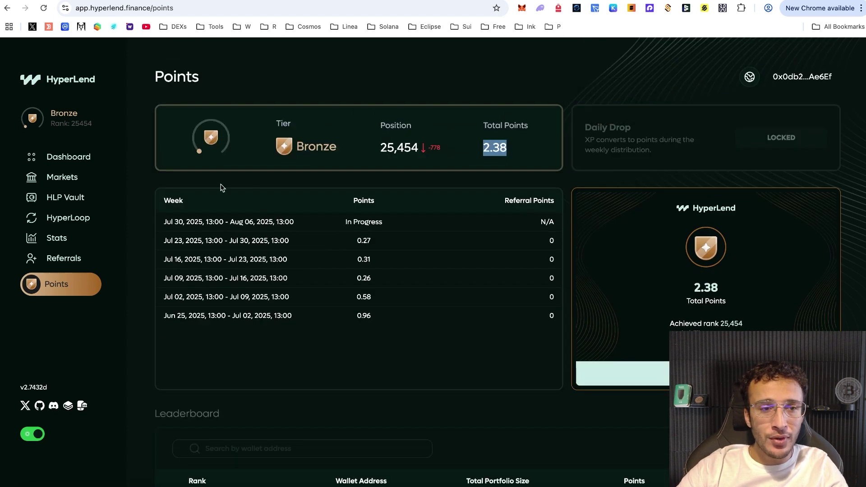
left_click(75, 199)
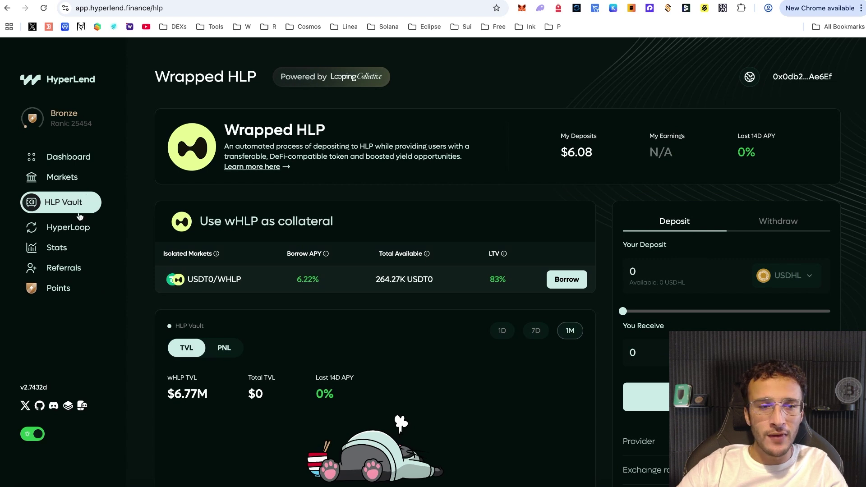
Step: Supply about 0.087 HYPE to HyperLend's HYPE core market and confirm the deposit in the wallet
left_click(69, 183)
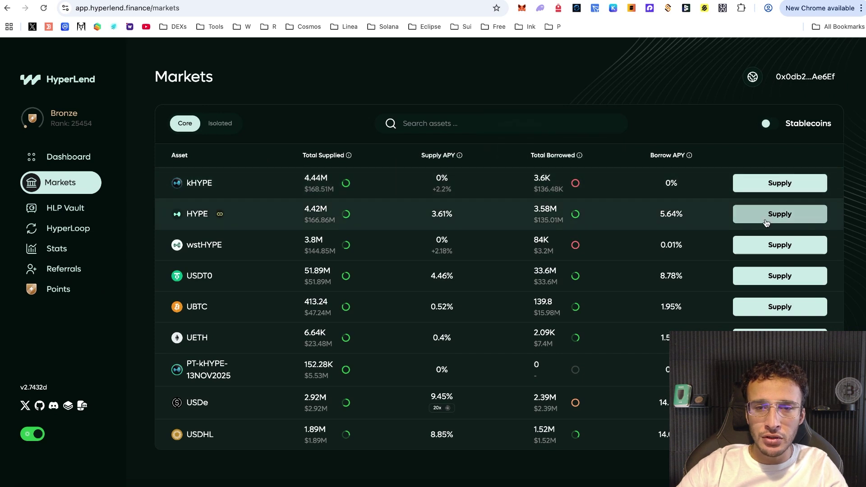
left_click(780, 216)
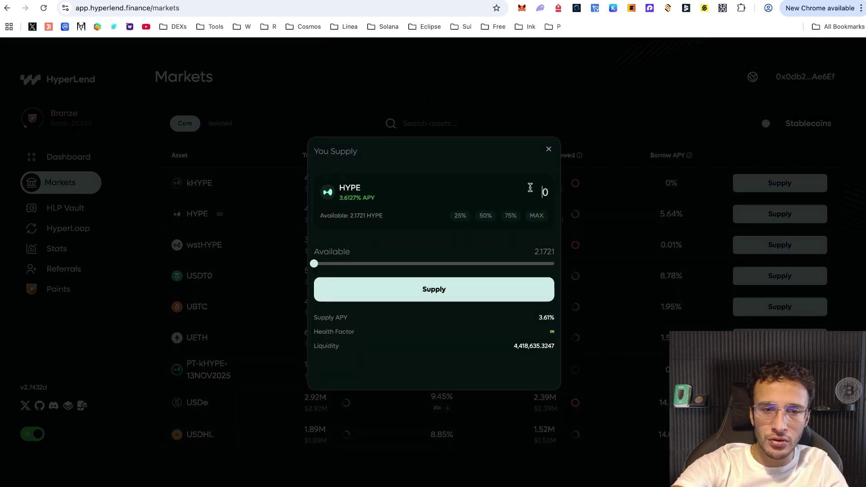
left_click_drag(314, 263, 554, 263)
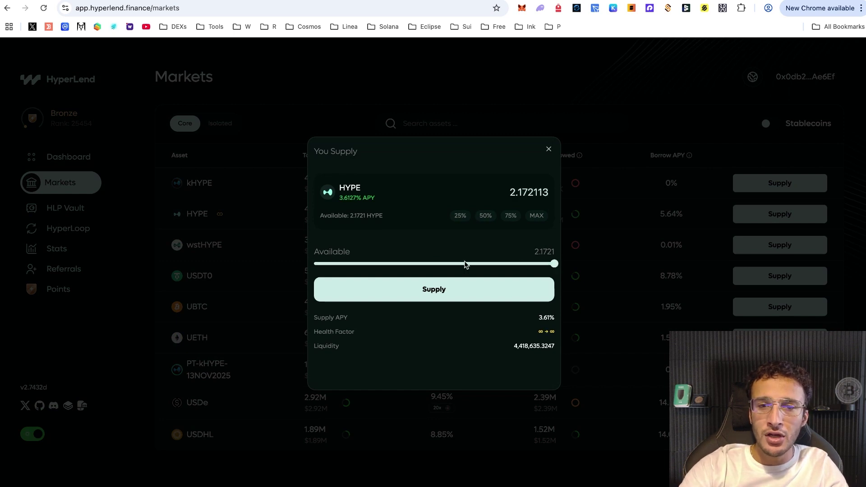
left_click_drag(467, 270, 327, 267)
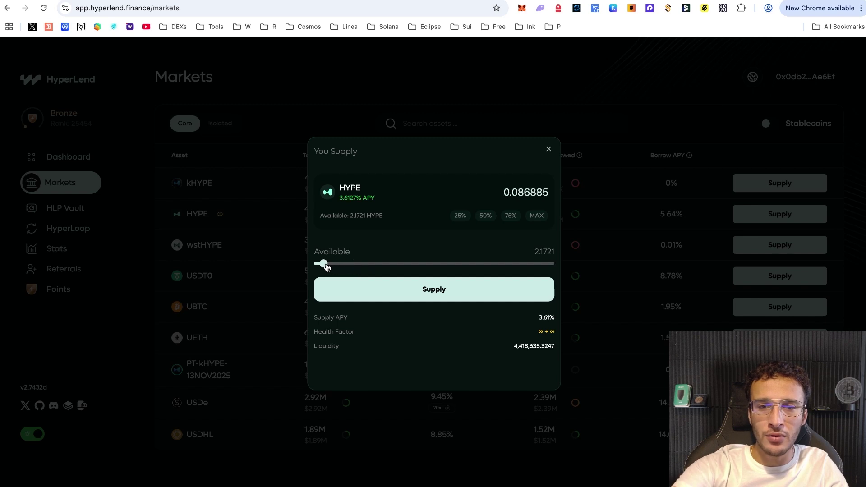
left_click(406, 294)
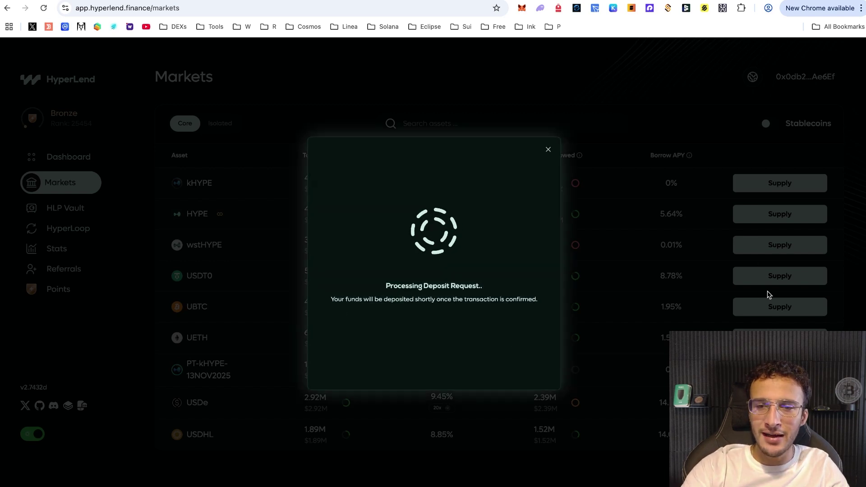
left_click(809, 265)
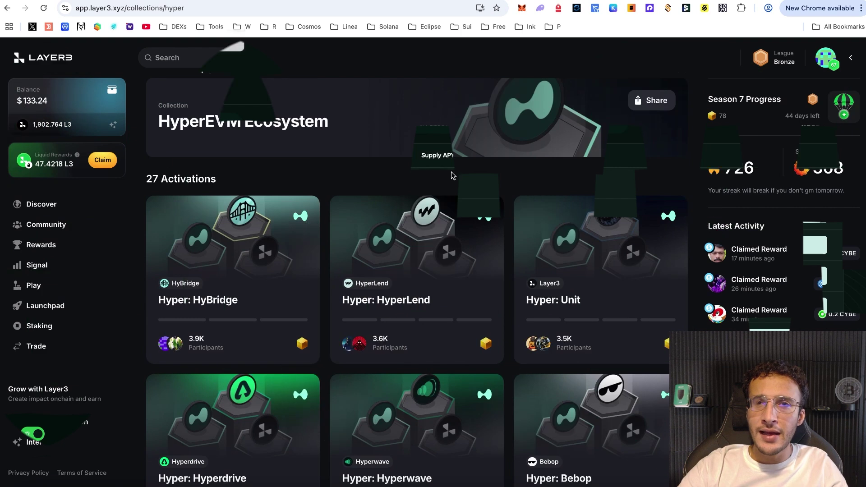
Step: Look through the activations in Layer3's HyperEVM Ecosystem collection, checking which are open and which are completed
left_click_drag(158, 121, 328, 124)
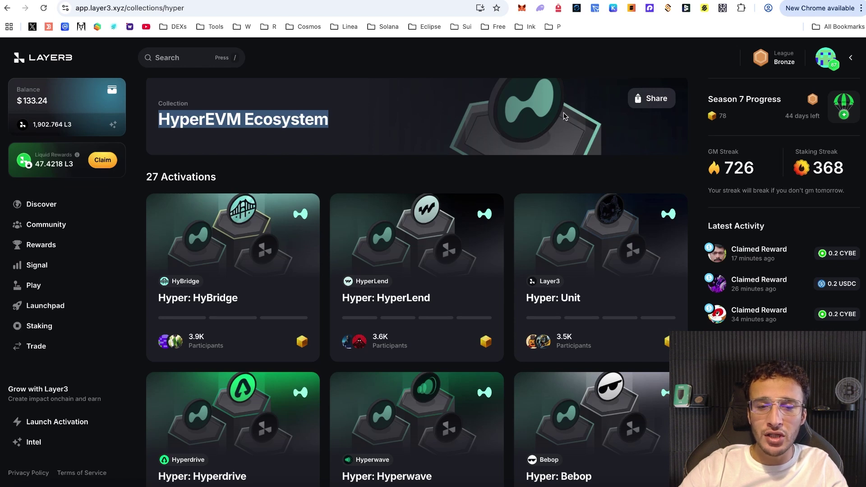
scroll(633, 172, "down", 4)
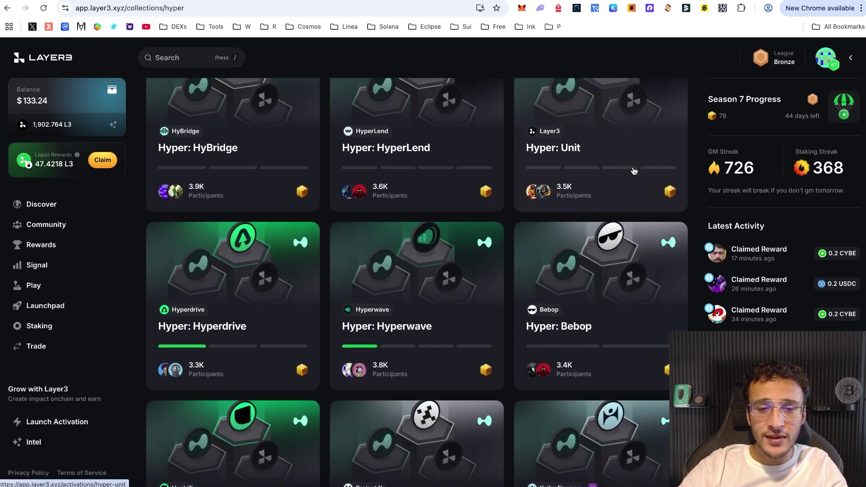
scroll(633, 171, "down", 3)
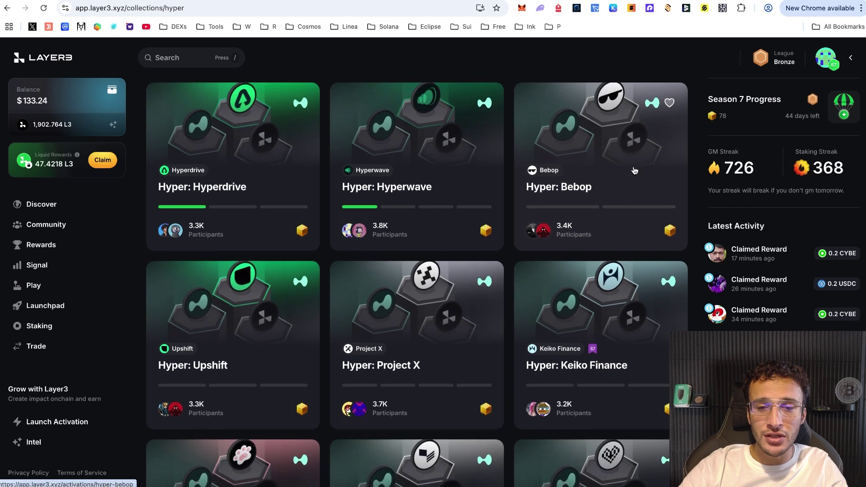
scroll(634, 170, "down", 5)
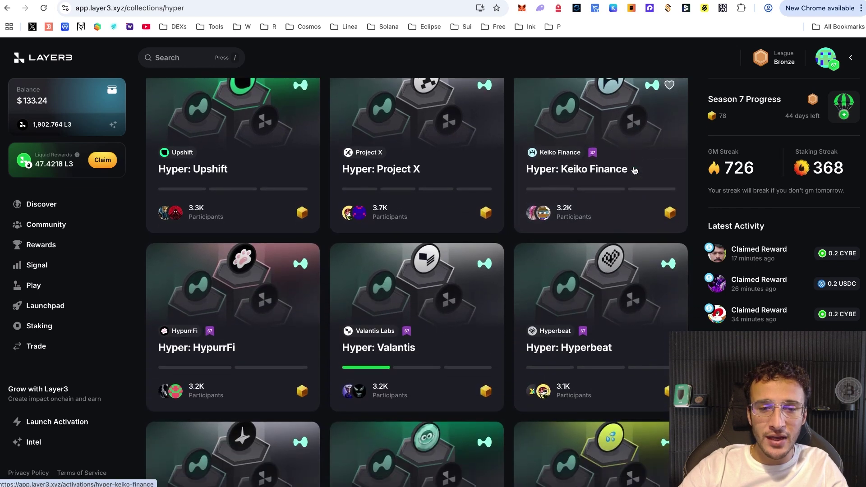
scroll(634, 170, "down", 5)
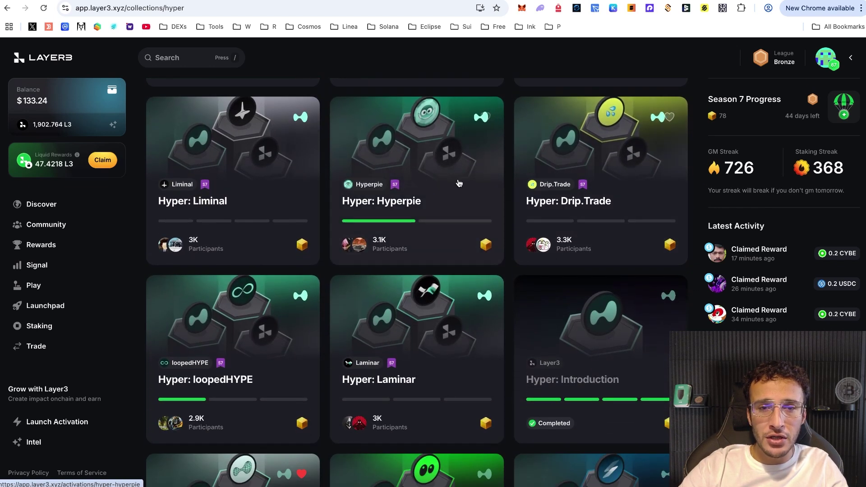
scroll(428, 184, "down", 5)
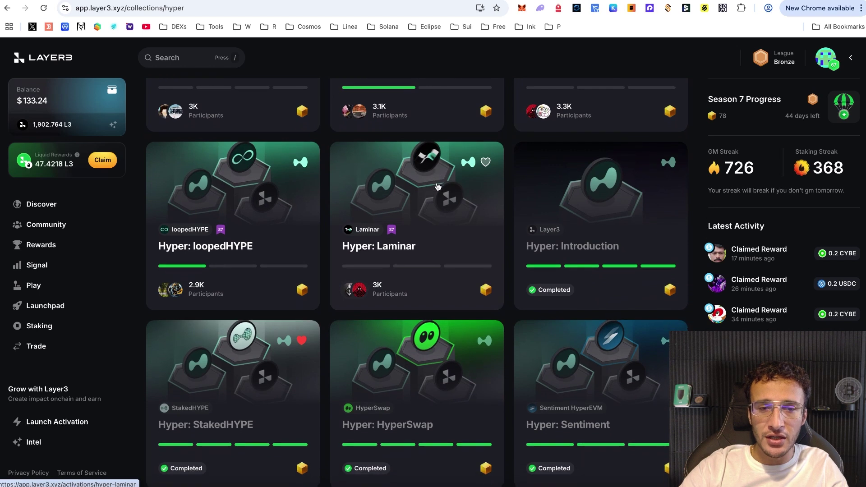
scroll(438, 186, "down", 4)
scroll(495, 297, "up", 3)
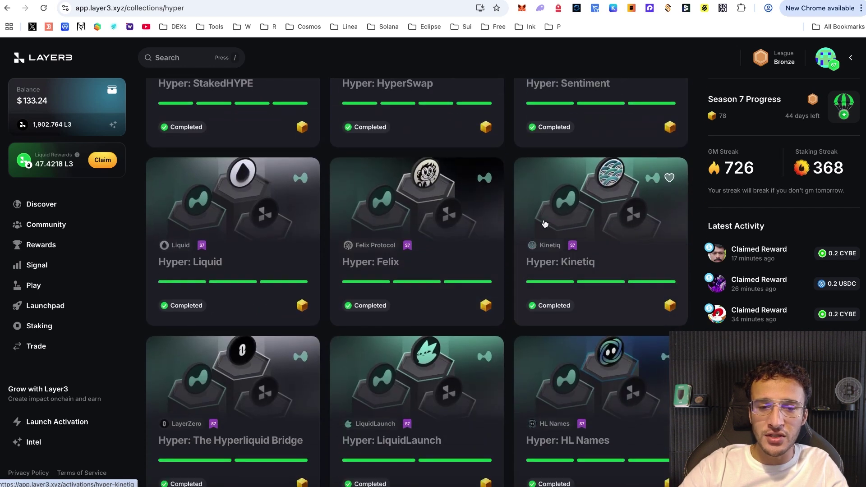
scroll(545, 224, "up", 3)
scroll(525, 221, "up", 1)
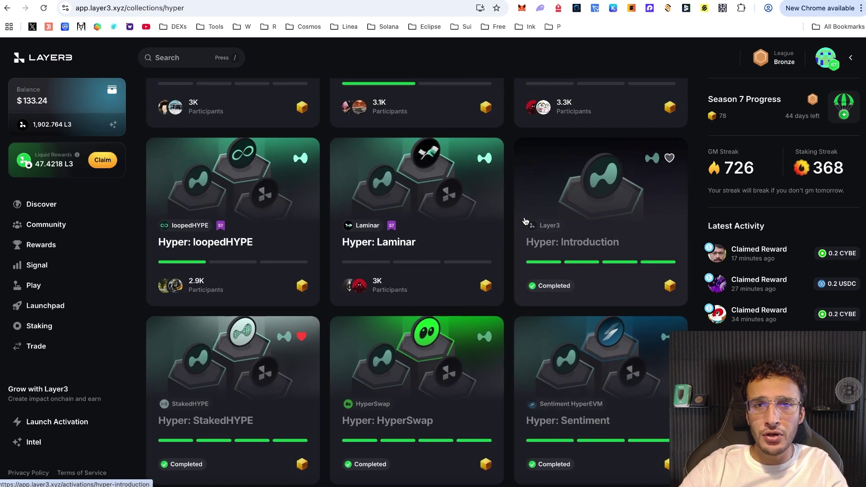
scroll(525, 220, "up", 1)
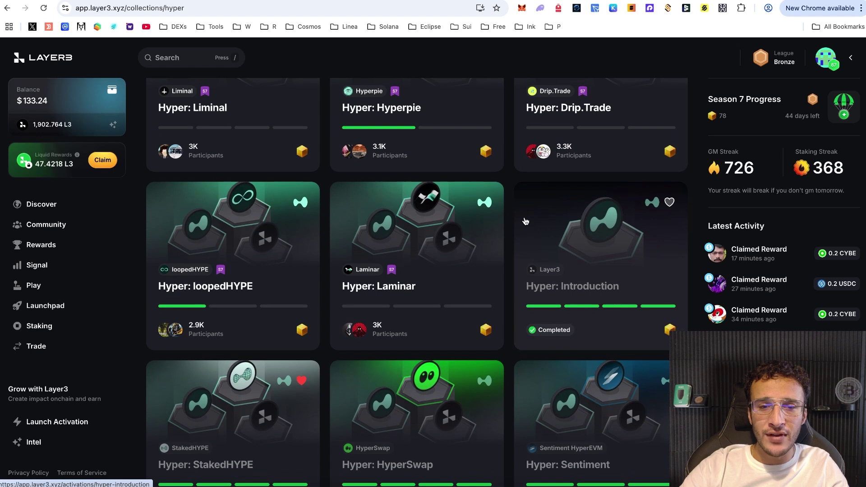
scroll(525, 221, "up", 2)
Step: Open the Hyper: Hyperpie activation and continue past its introductory text
left_click(459, 185)
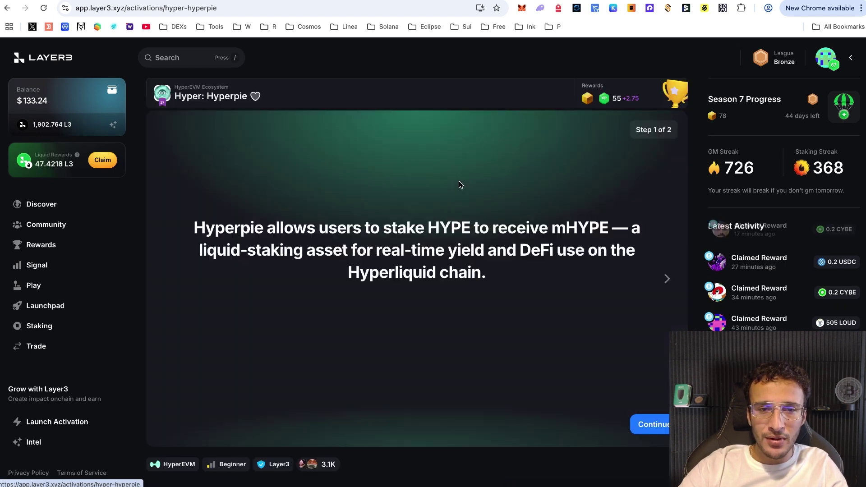
key("Right")
left_click(658, 424)
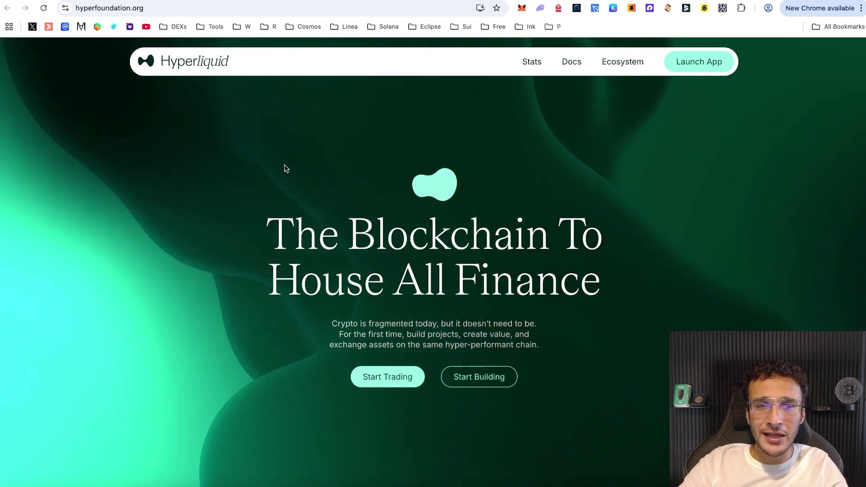
Step: Launch the Hyperliquid trading app from the Hyper Foundation site and open the list of vaults
left_click(684, 63)
left_click(441, 309)
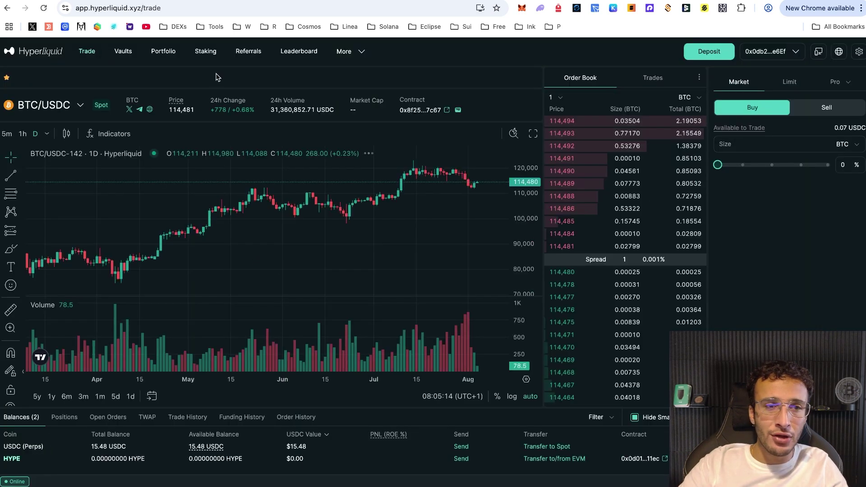
left_click(171, 56)
left_click(129, 54)
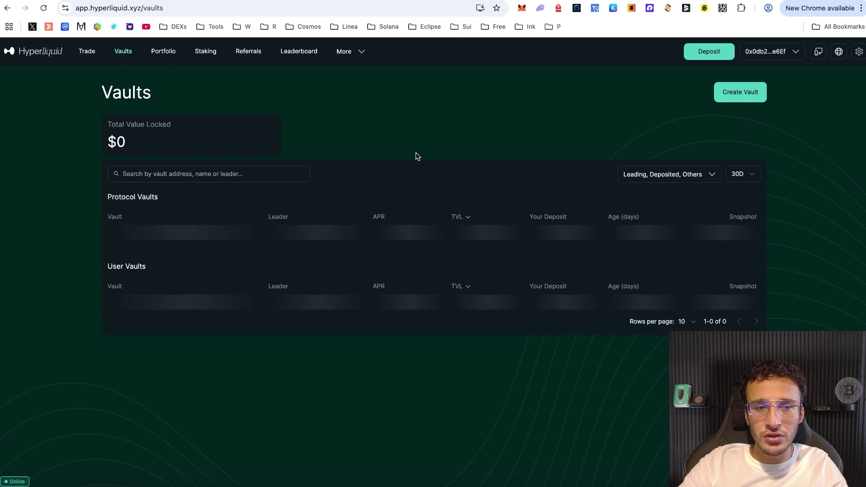